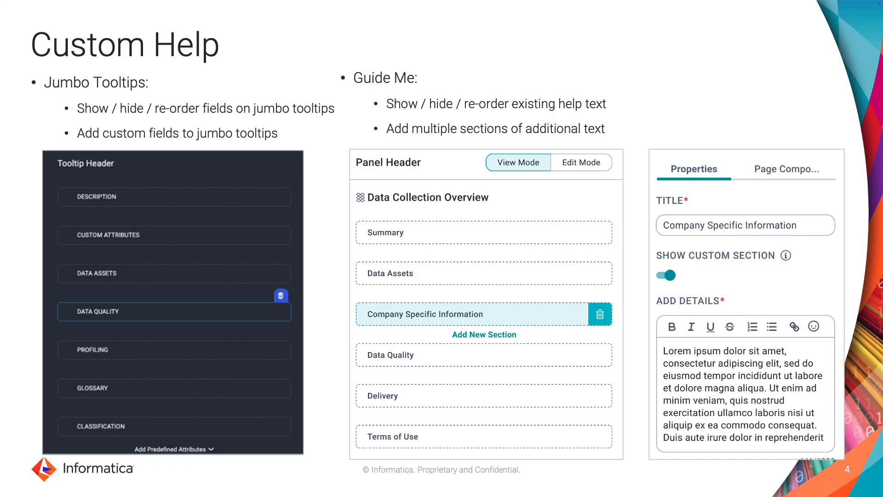
key("Right")
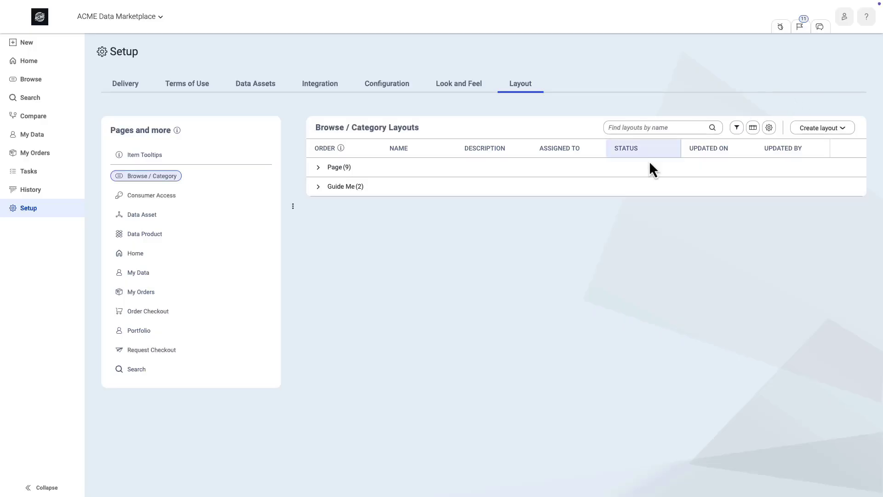
- Start a new Data Product page layout named "Business User", described as the pared-back default for lightweight users who visit Data Marketplace occasionally
left_click(204, 237)
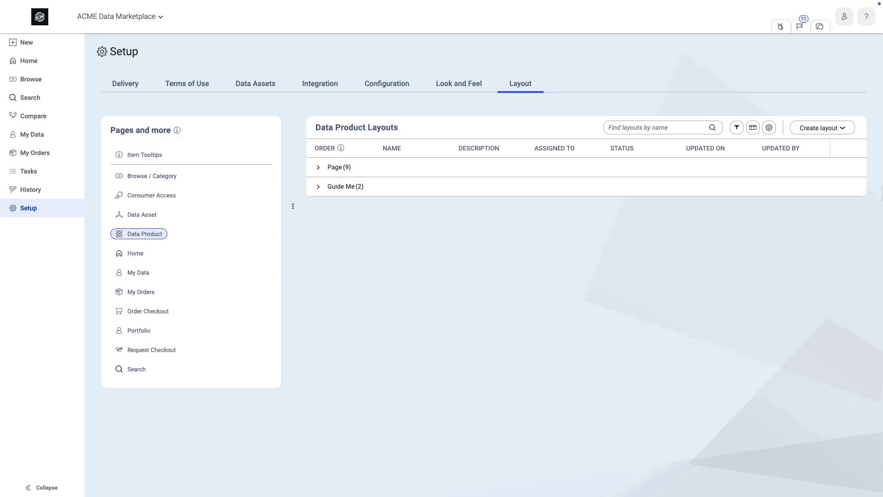
left_click(823, 129)
left_click(810, 149)
left_click(438, 170)
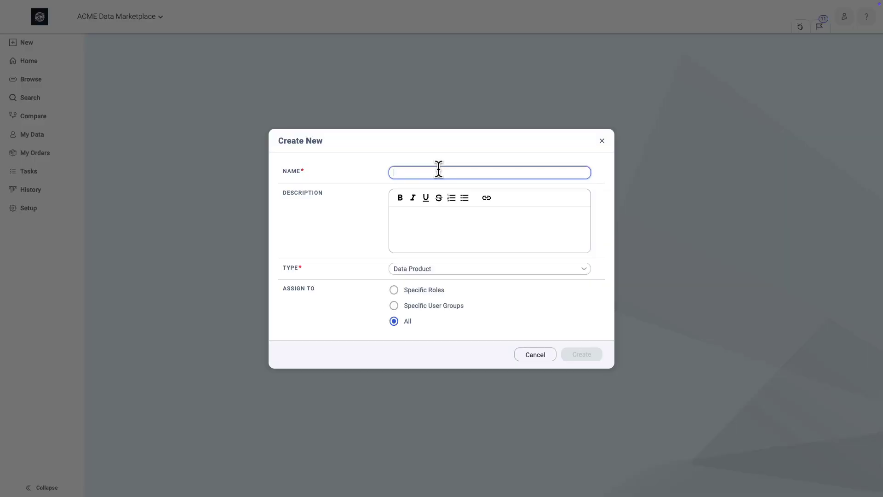
type("Business User")
left_click(441, 220)
type("This layout is designed to be the default for lightweight users who only come into Data Marketplace occasionally. It will pare back the experience and hide complexity.")
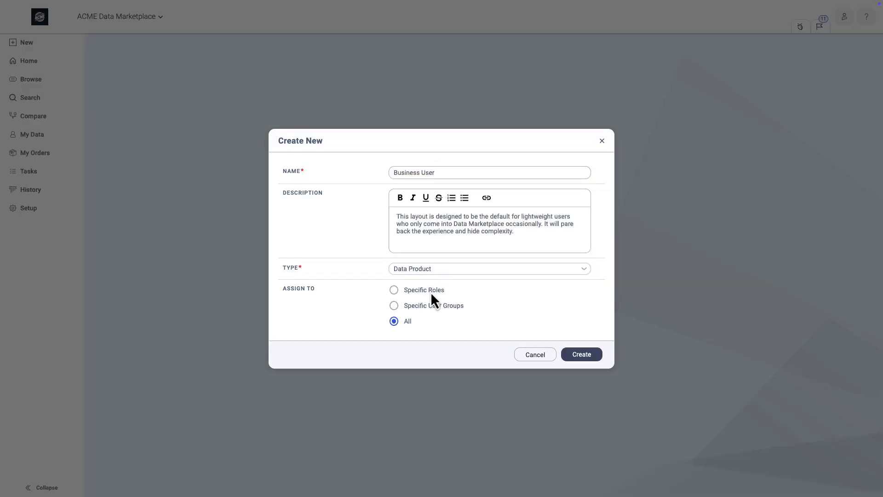
- Assign the new layout to the specific role Data Marketplace User and create it
left_click(431, 292)
left_click(494, 333)
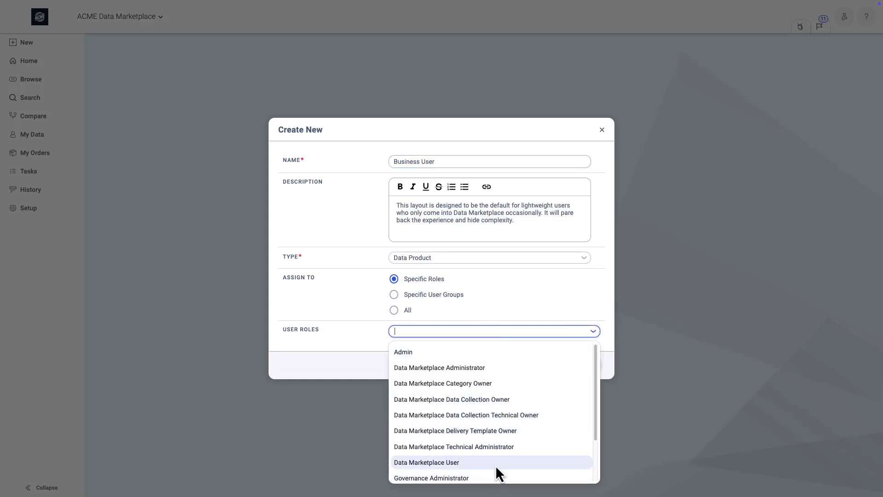
left_click(495, 462)
left_click(579, 370)
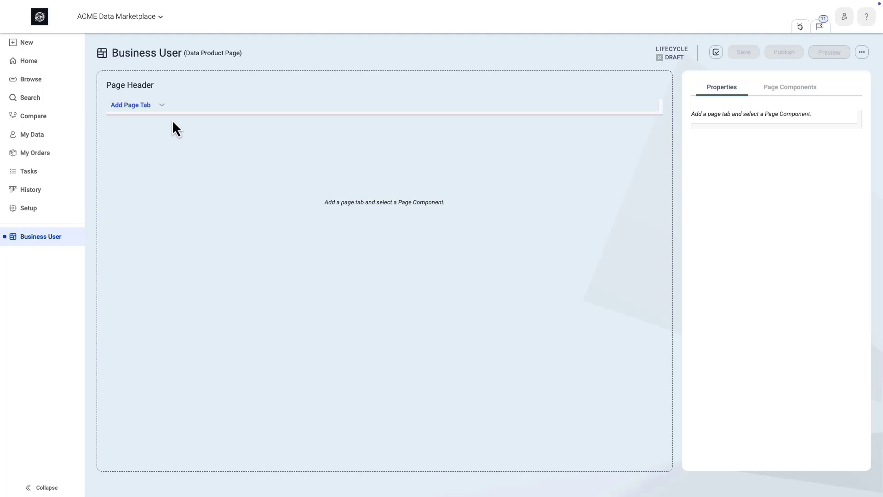
- Add the Summary page tab to the Business User layout
left_click(155, 105)
left_click(154, 140)
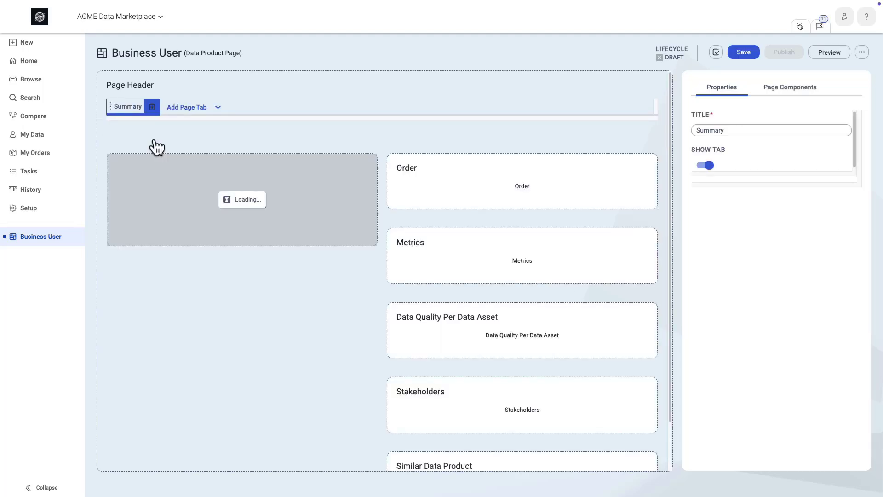
- Remove Reference ID, Default Delivery, Category, Certified Use, Test attr and Test attr 2 from the Data Product Summary panel
left_click(252, 205)
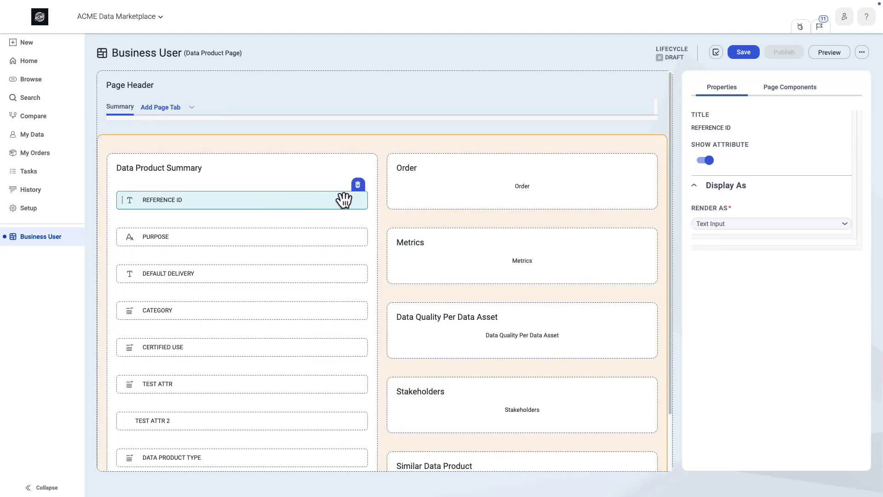
left_click(358, 185)
left_click(346, 240)
left_click(358, 222)
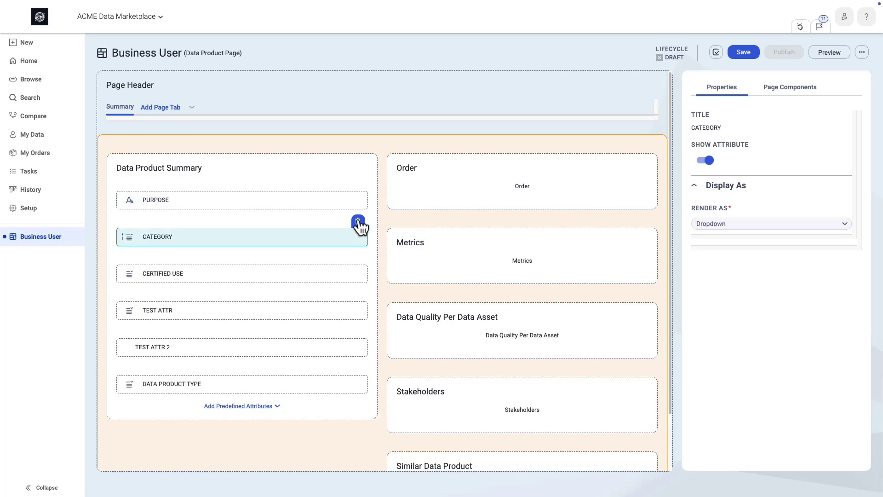
left_click(358, 222)
left_click(358, 221)
left_click(358, 221)
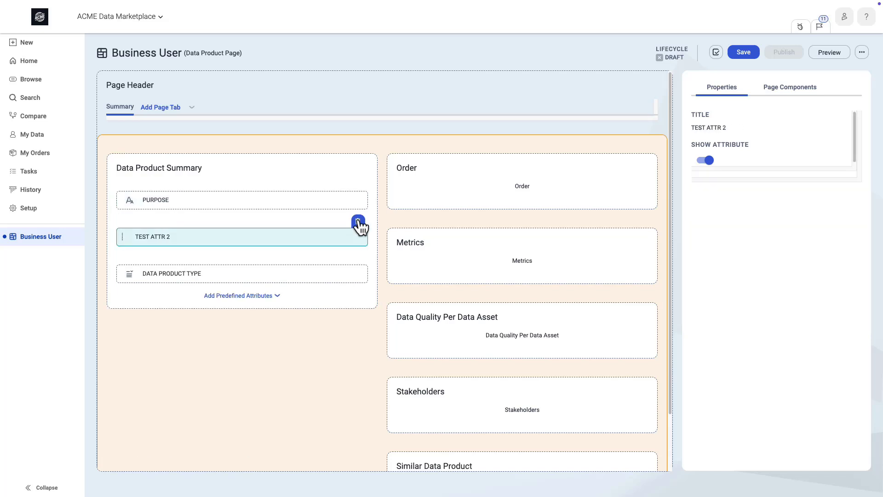
left_click(358, 222)
- Add the predefined attribute Test attr 2 back to the Data Product Summary panel and place it above Data Product Type
left_click(256, 259)
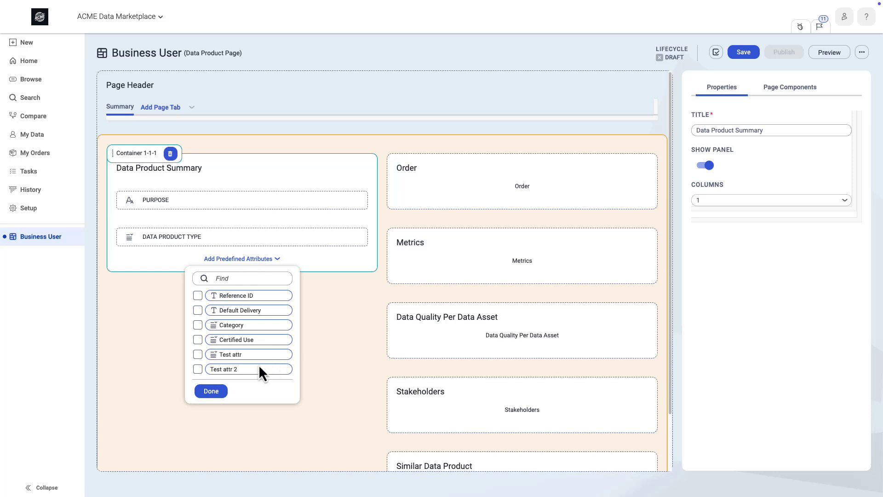
left_click(198, 368)
left_click(213, 392)
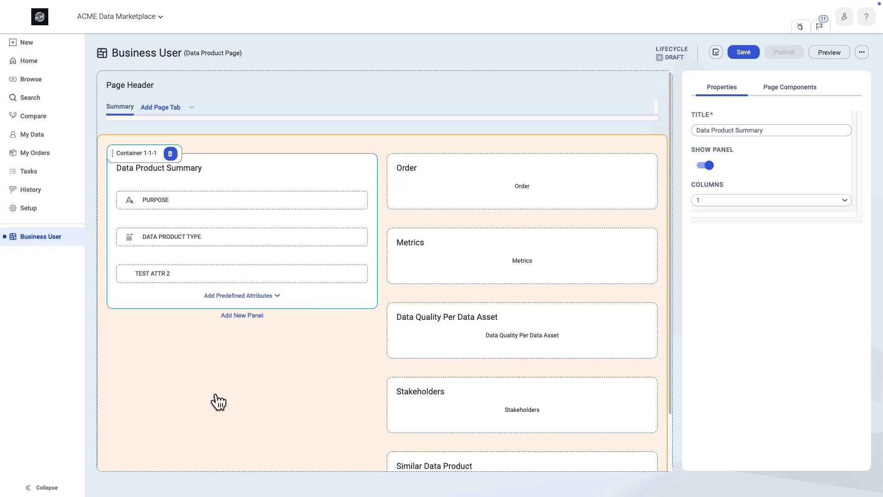
left_click_drag(187, 271, 188, 229)
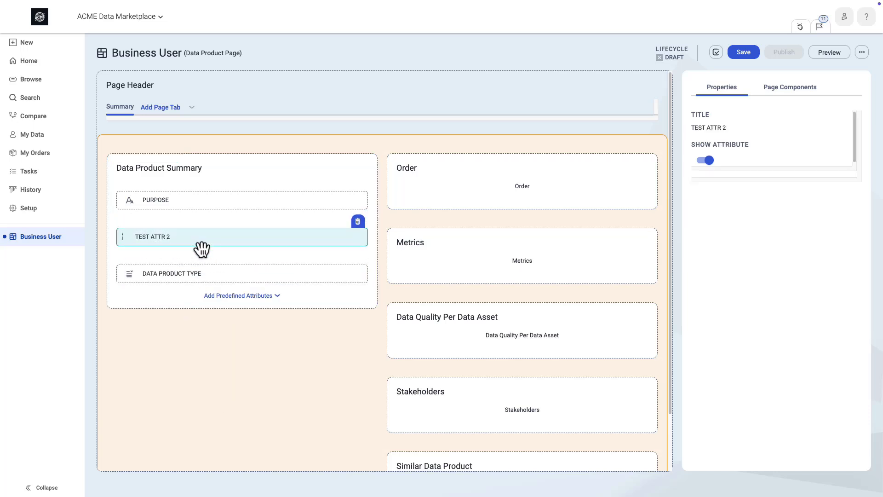
left_click(253, 394)
- In the Order panel, hide the Compare button and rename the Checkout button to "Order Now"
left_click(496, 182)
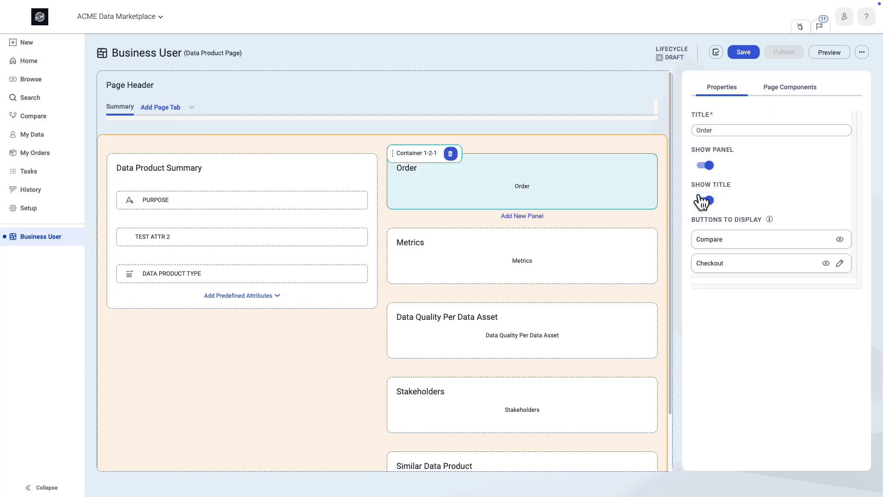
left_click(839, 240)
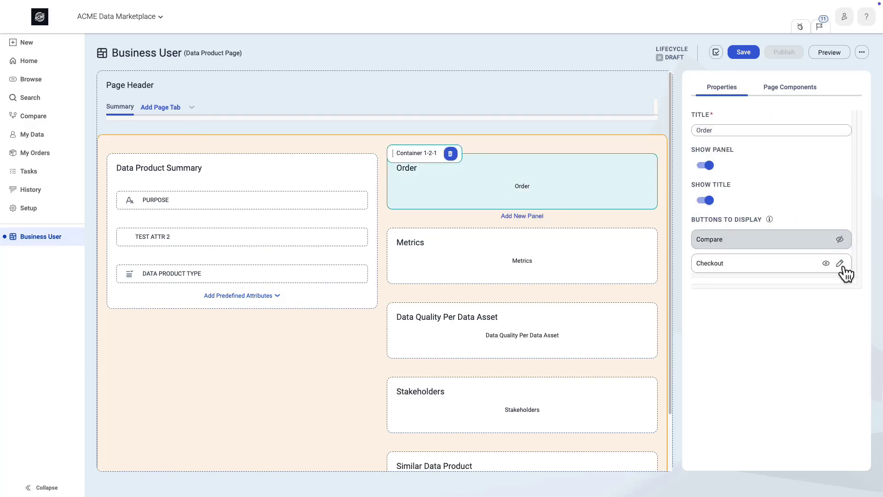
left_click(839, 263)
double_click(765, 263)
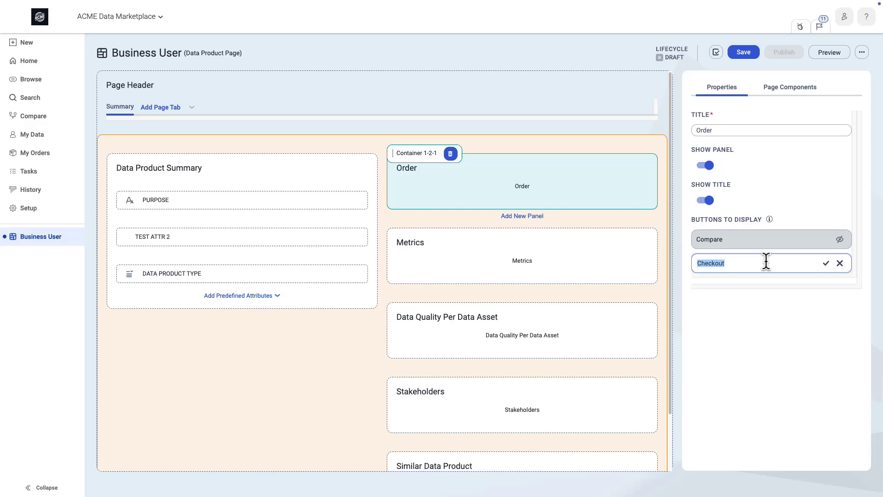
type("Order Now")
left_click(826, 263)
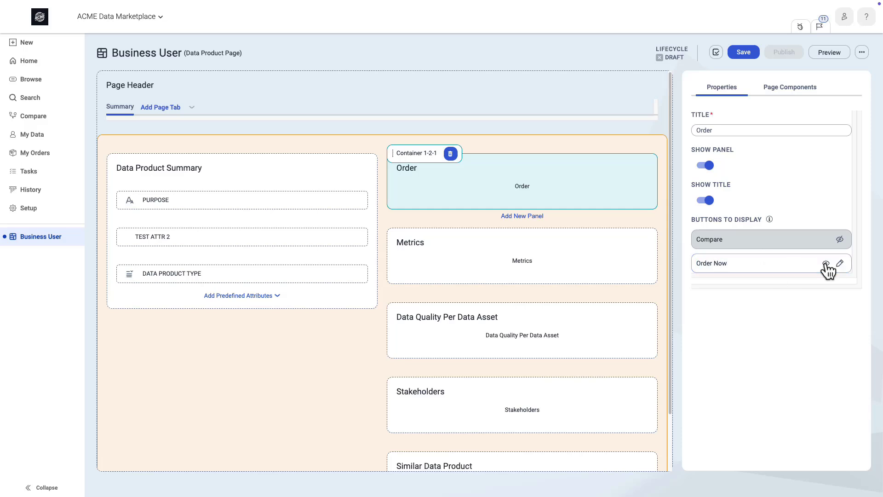
- Hide the Usage Context and Delivery Target metrics in the Metrics panel
left_click(629, 269)
left_click(840, 170)
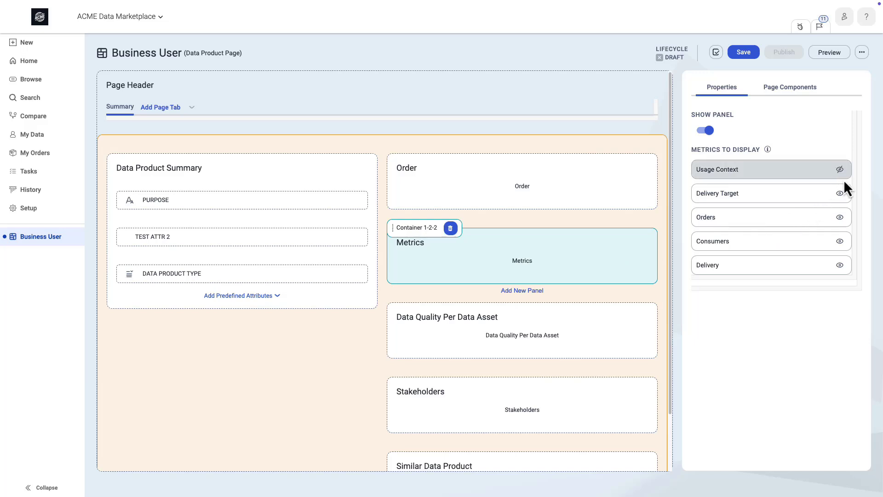
left_click(839, 193)
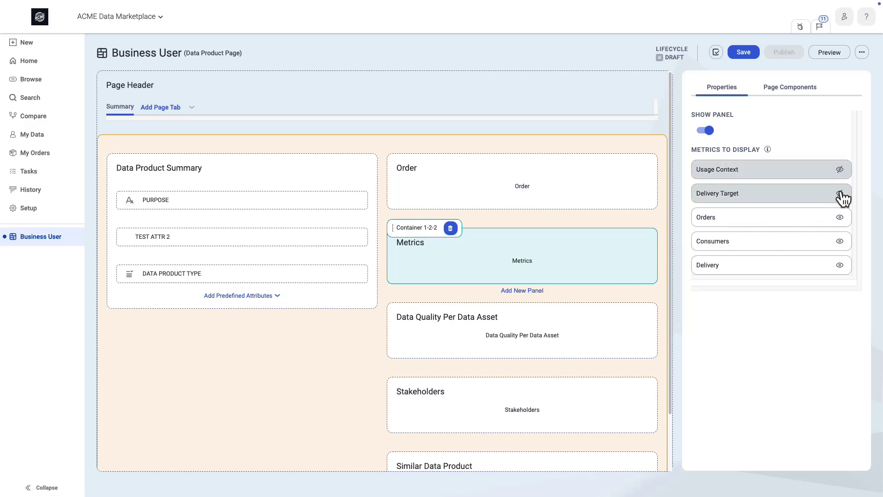
left_click(704, 132)
- Delete the Metrics and Data Quality Per Data Asset panels from the Summary tab
left_click(450, 228)
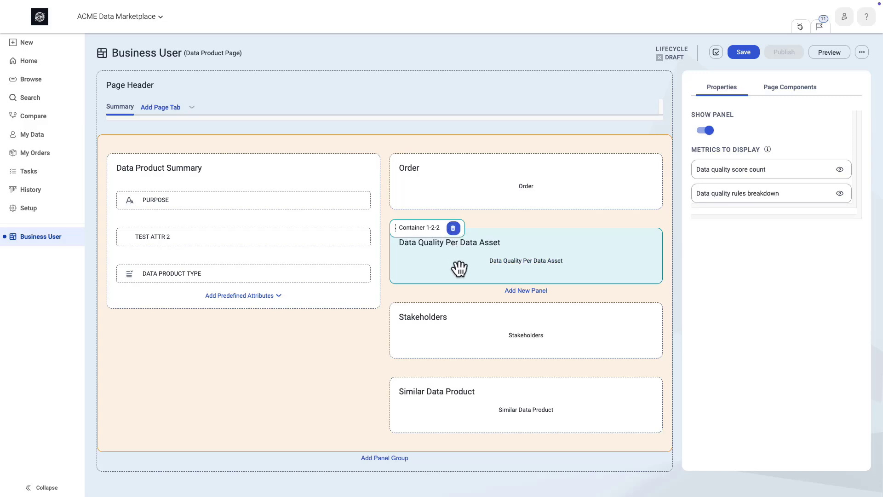
left_click(453, 228)
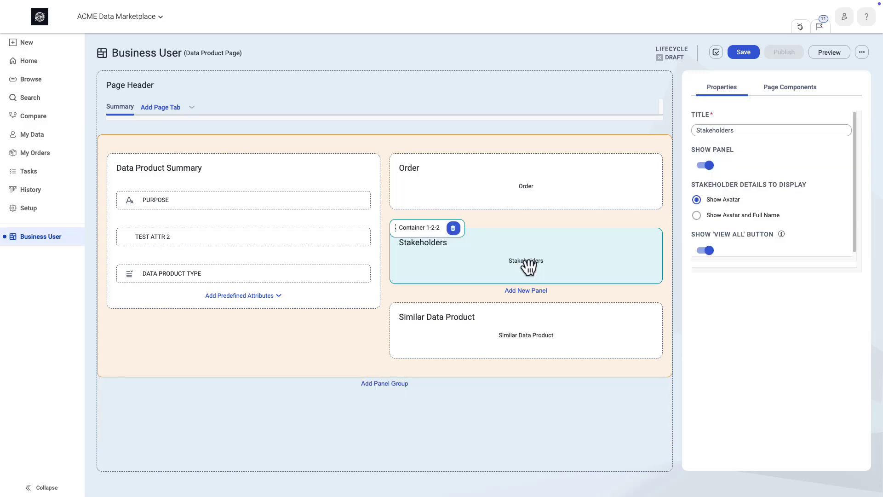
- Set the Stakeholders panel to show avatar and full name, and move it above the Order panel
left_click(696, 216)
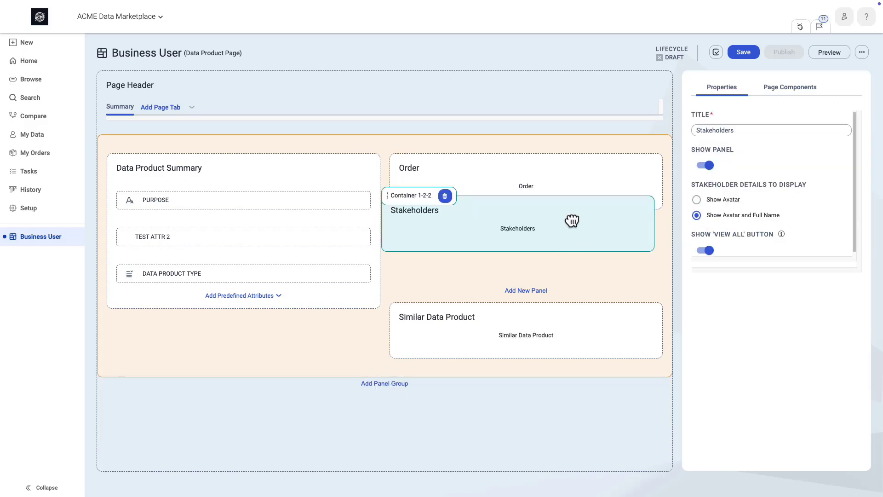
left_click_drag(588, 261, 601, 177)
- Retitle the Stakeholders panel "Owners" and delete the Similar Data Product panel
double_click(720, 130)
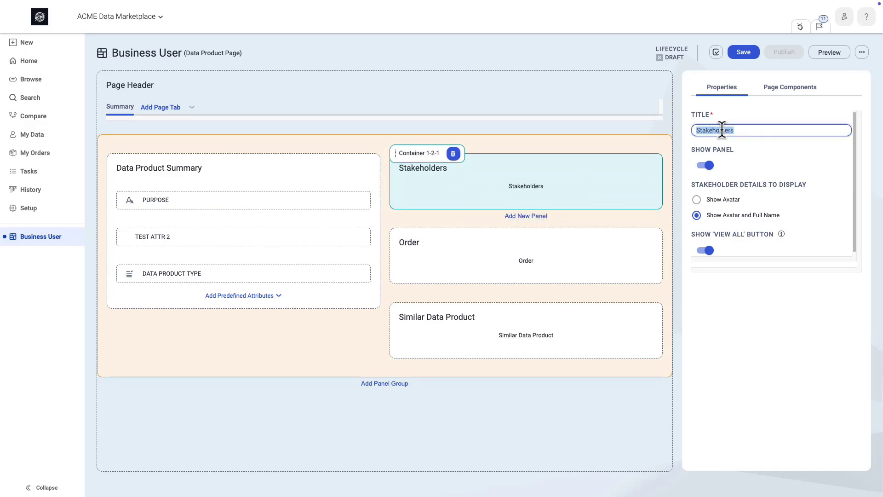
type("Owners")
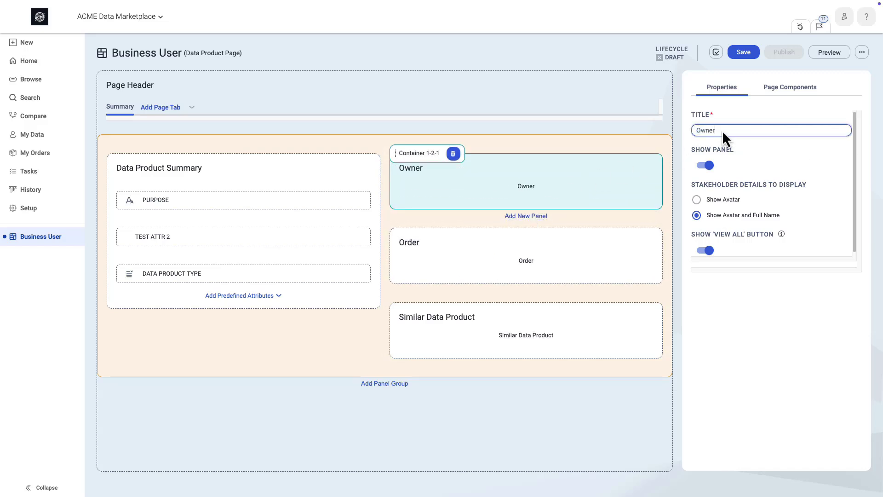
left_click(609, 340)
left_click(453, 307)
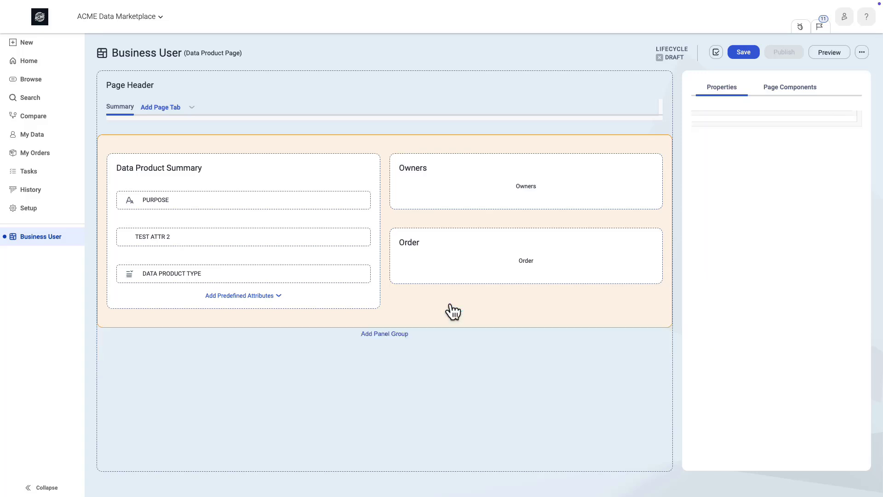
- Add panel groups below the summary panels and fill them with Data Assets Description, Data Assets and Data Elements of 'Selected Asset', one in each
left_click(382, 334)
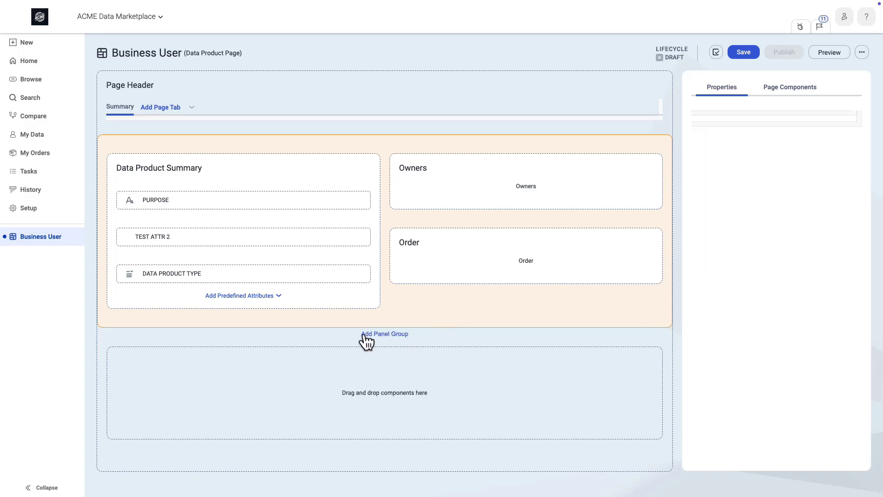
left_click(365, 335)
left_click(790, 82)
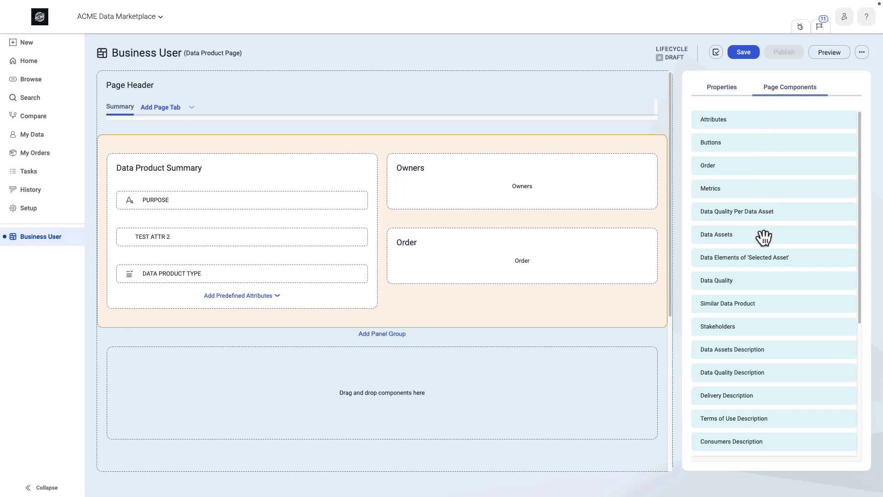
left_click_drag(733, 365, 459, 367)
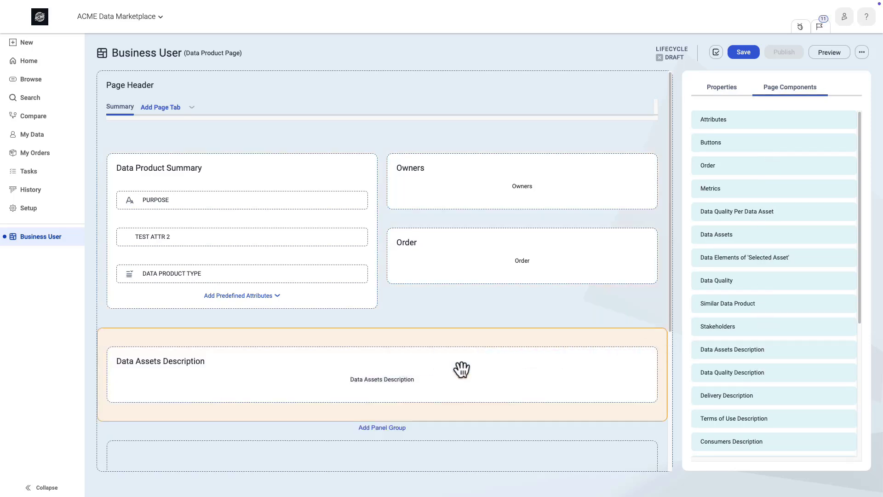
scroll(459, 368, "down", 3)
left_click_drag(755, 239, 376, 269)
left_click_drag(751, 258, 423, 393)
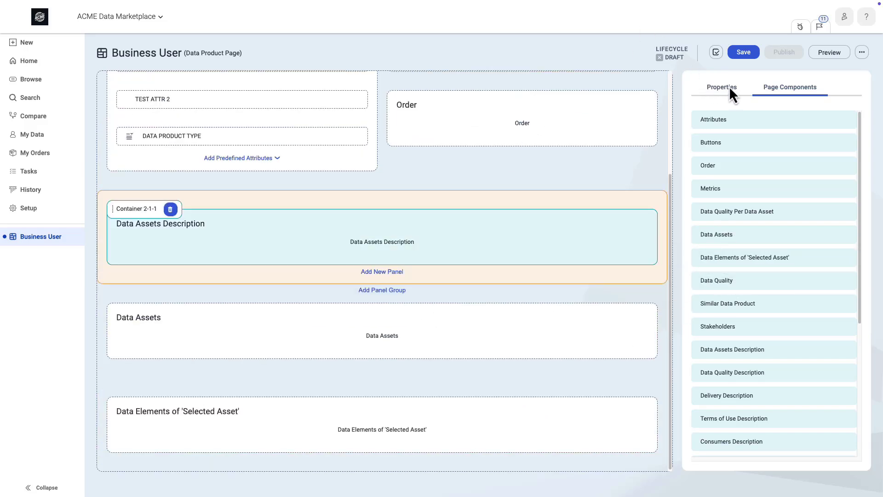
- Set the Data Assets Description text to "ACME Data Marketplace supports both technical and business data assets: tables and views as well as datasets." and show the panel
left_click(732, 94)
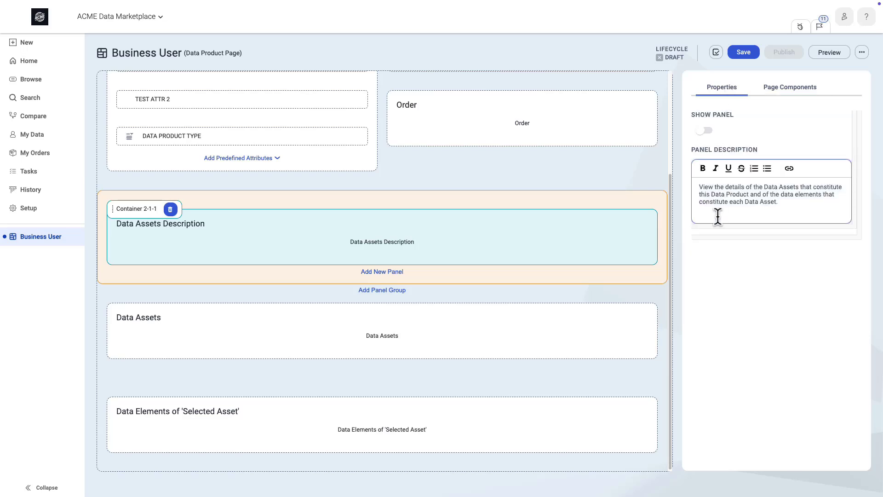
left_click_drag(715, 217, 723, 189)
type("ACME Data Marketplace supports both technical and business data assets: tables and views as well as datasets.")
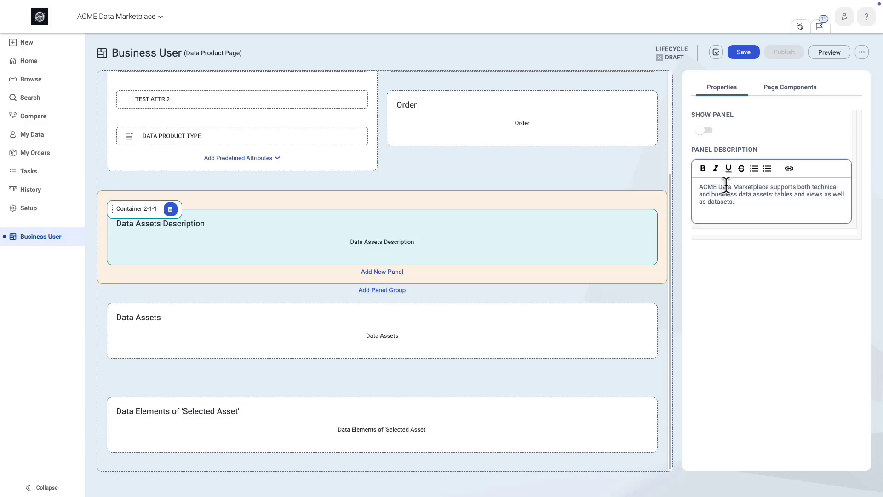
left_click(704, 131)
- Show the Data Assets panel and set its displayed columns to Name, Description and Type
left_click(492, 335)
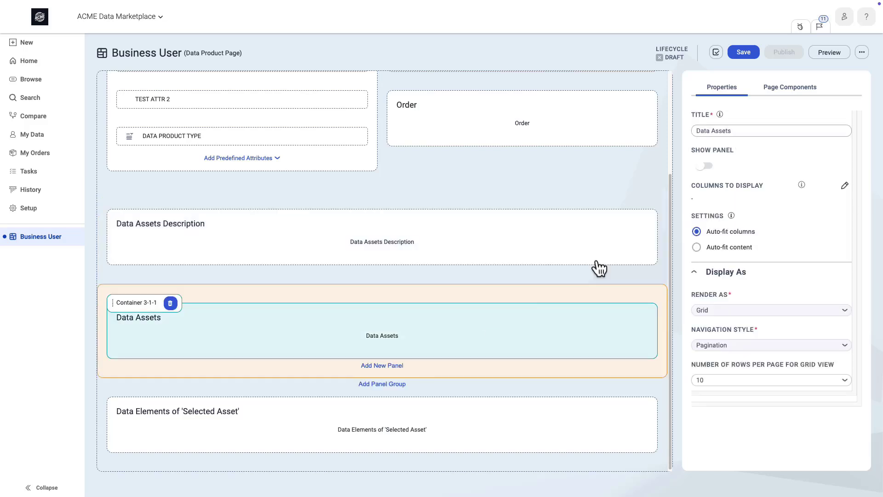
left_click(705, 165)
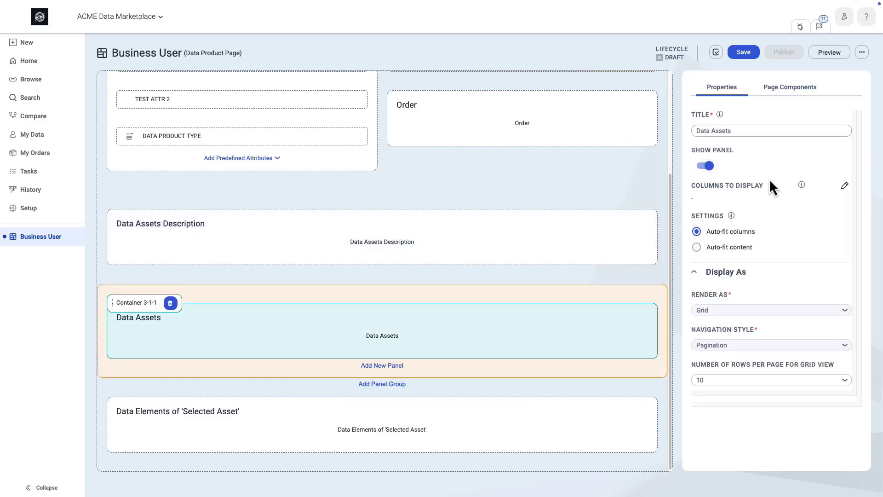
left_click(844, 186)
left_click(139, 145)
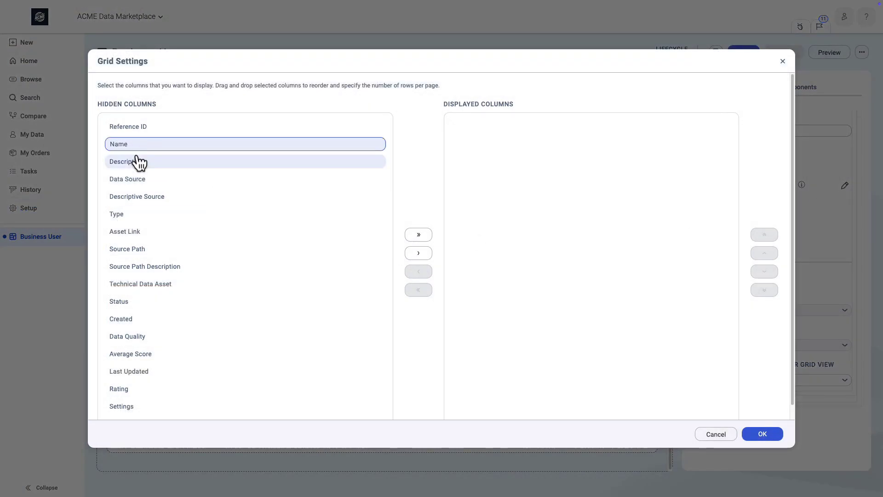
left_click(139, 161)
left_click(207, 215)
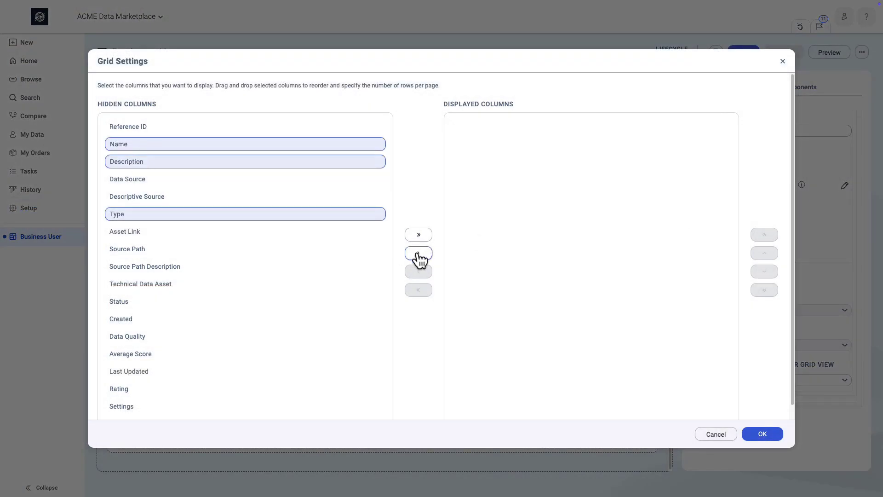
left_click(419, 254)
left_click(767, 435)
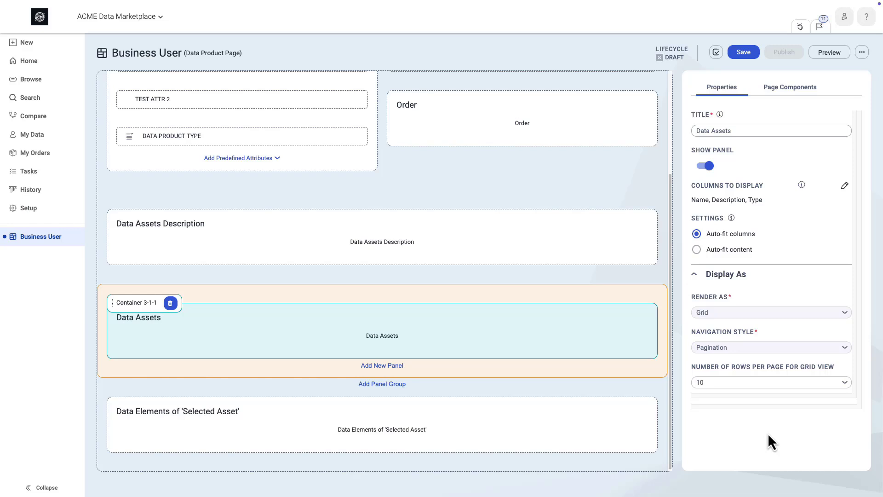
- Show the Data Elements of 'Selected Asset' panel and set its displayed columns to Name and Description
left_click(444, 410)
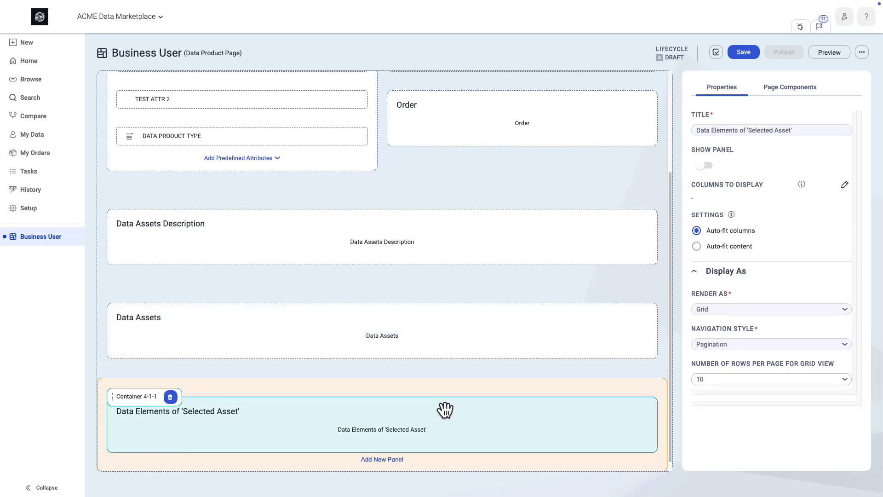
left_click(705, 165)
left_click(845, 185)
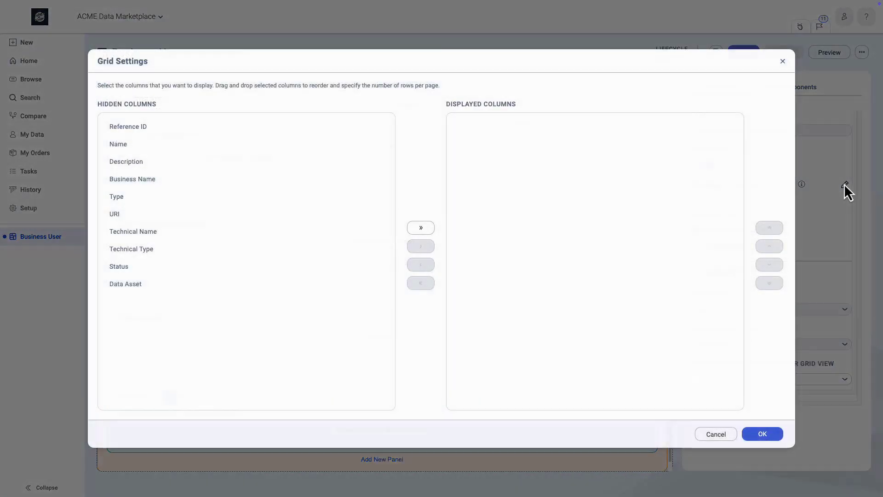
left_click(148, 144)
left_click(147, 162, "ctrl")
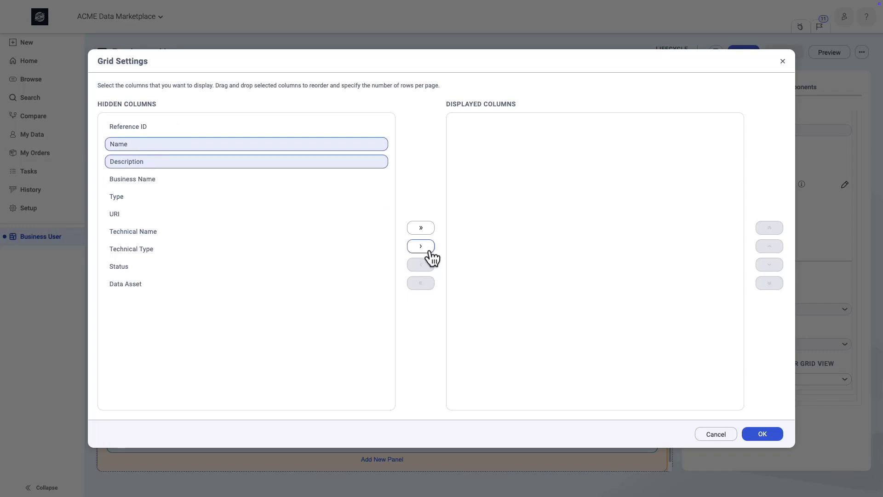
left_click(420, 246)
left_click(763, 435)
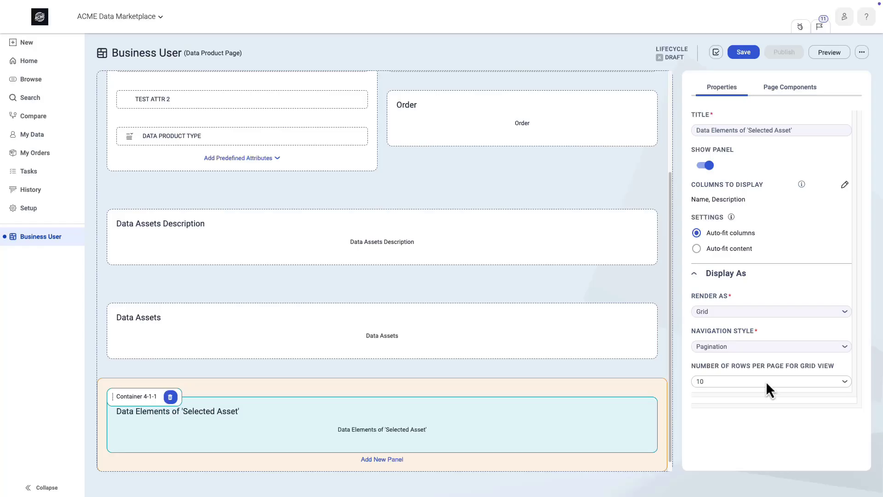
- Try to save the layout and read the details of the missing dependent panel error
left_click(745, 53)
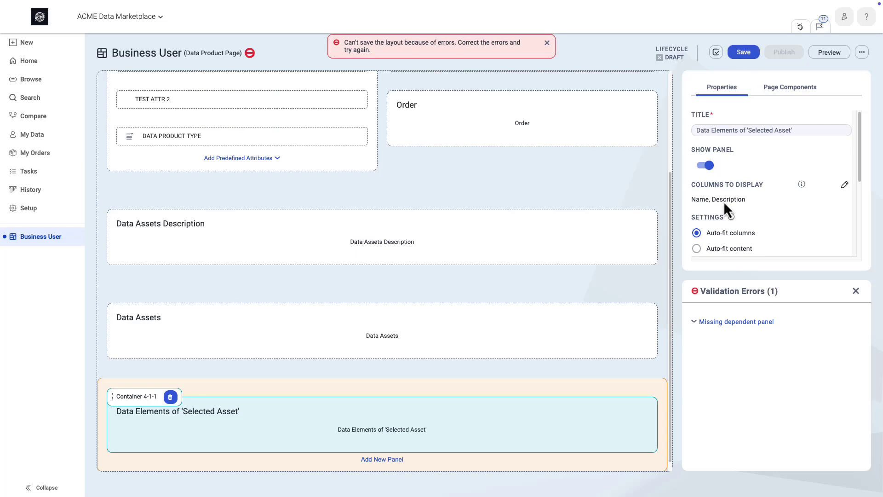
left_click(700, 322)
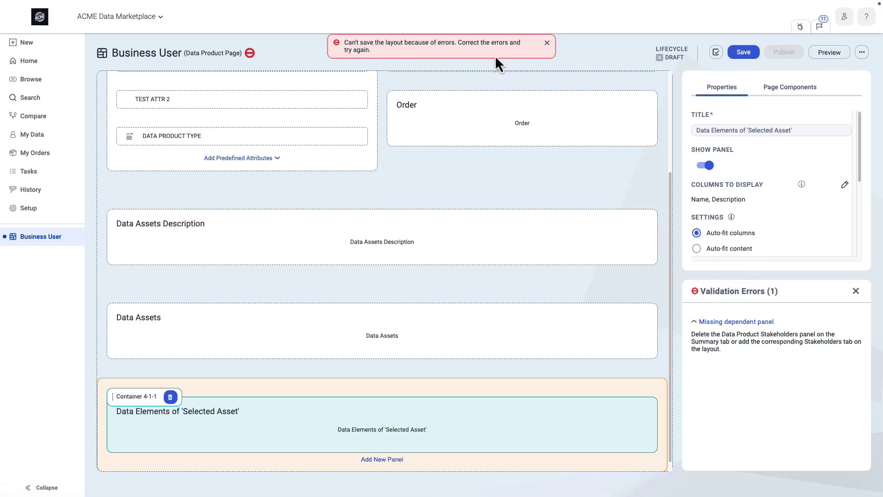
left_click(547, 42)
- Add the Stakeholders page tab beside Summary and save the Data Product page layout
scroll(309, 236, "up", 3)
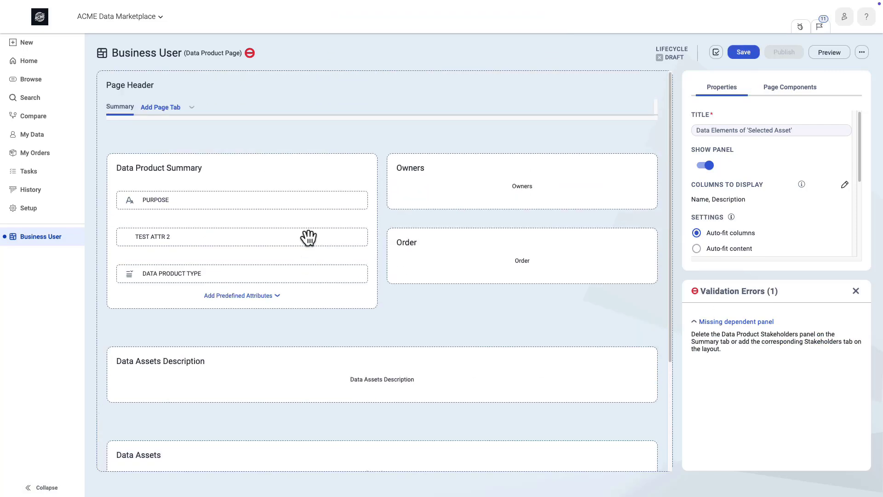
left_click(188, 106)
left_click(189, 196)
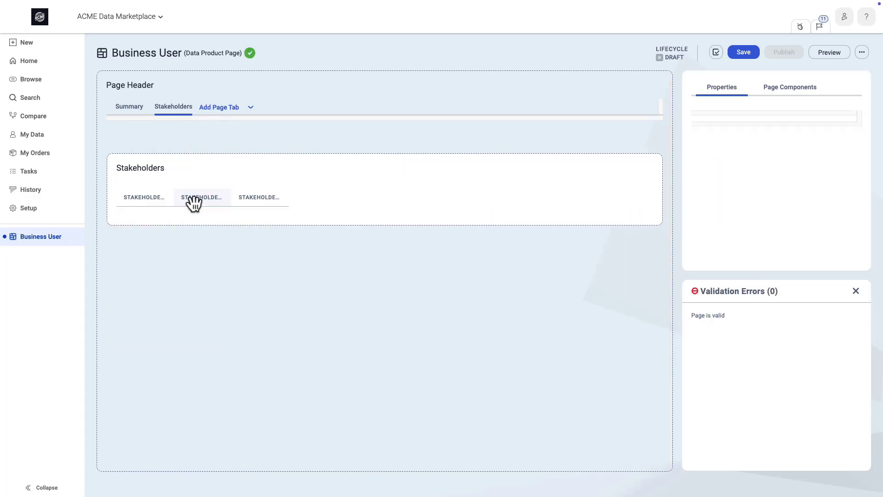
left_click(746, 56)
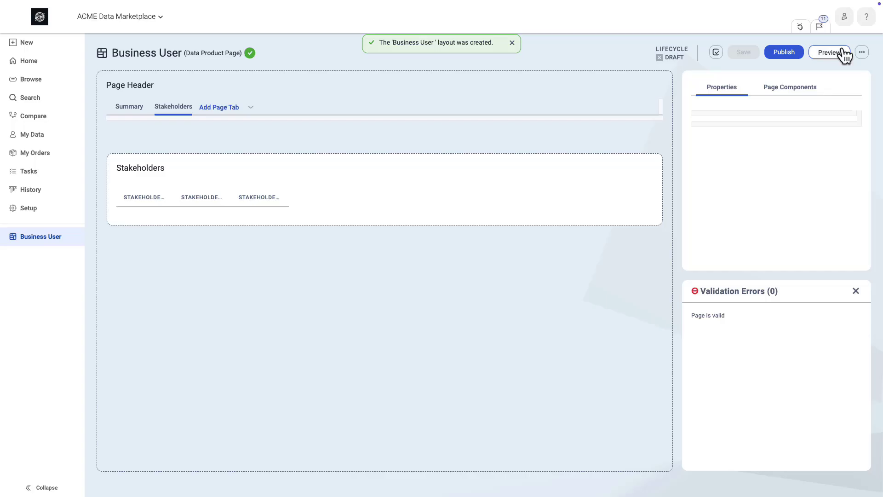
- Preview the Business User page layout and publish it
left_click(842, 54)
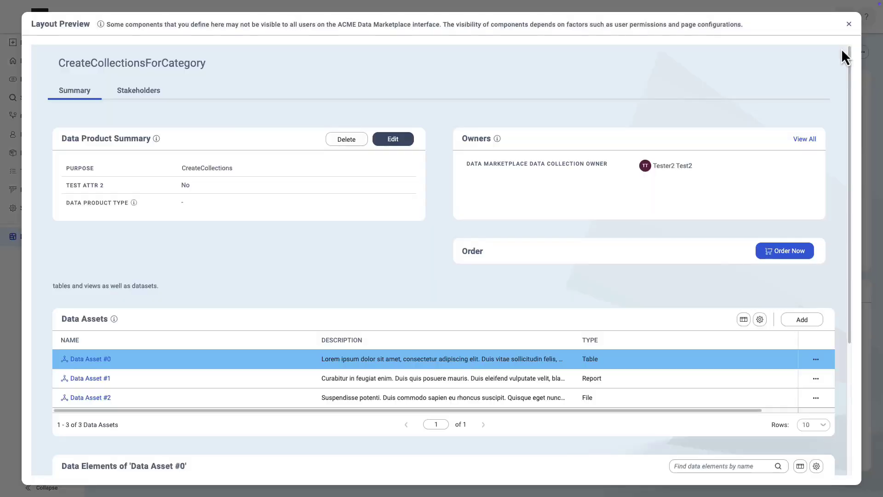
left_click(848, 24)
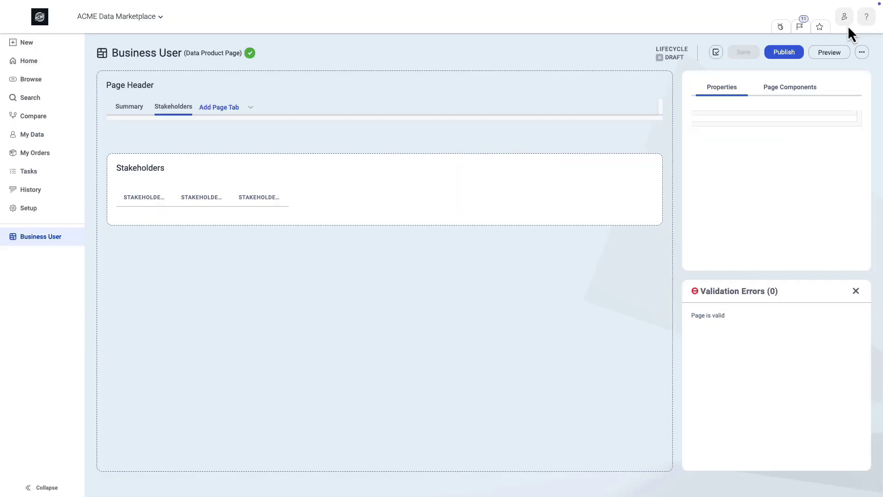
left_click(774, 53)
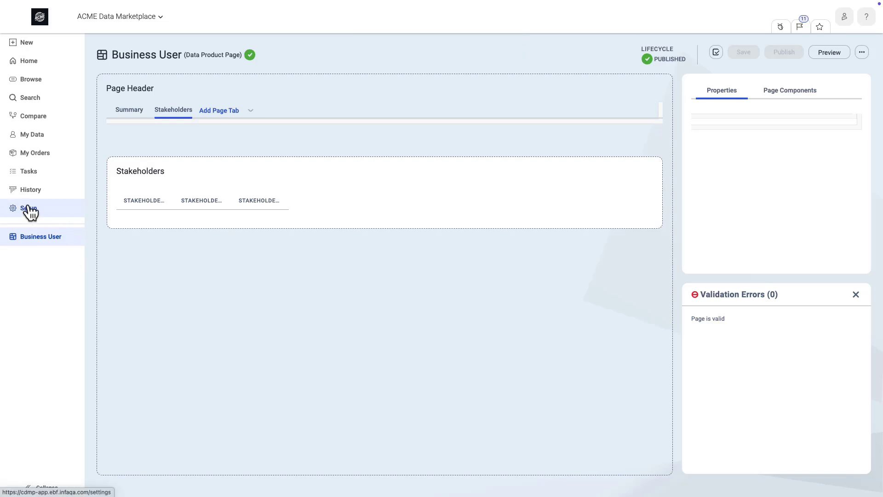
- Start a Data Product Guide Me panel layout named "Business User", described as the default for lightweight users who only come into Data Marketplace occasionally
left_click(29, 209)
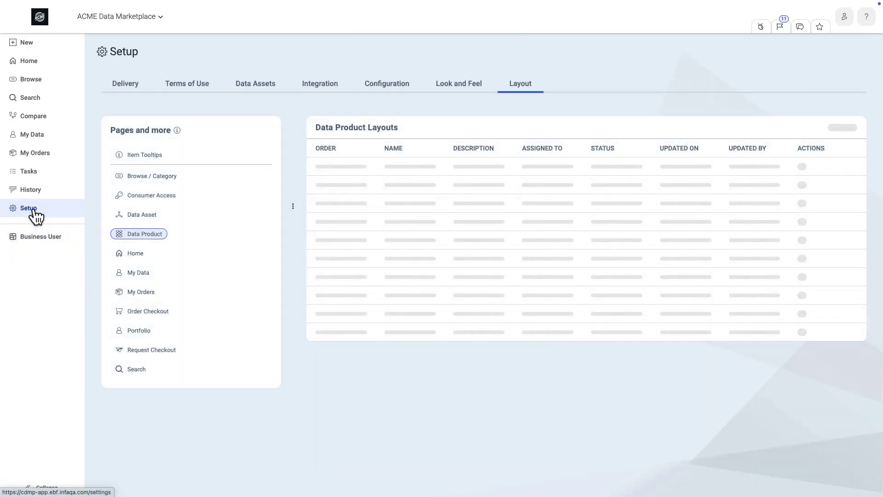
left_click(836, 130)
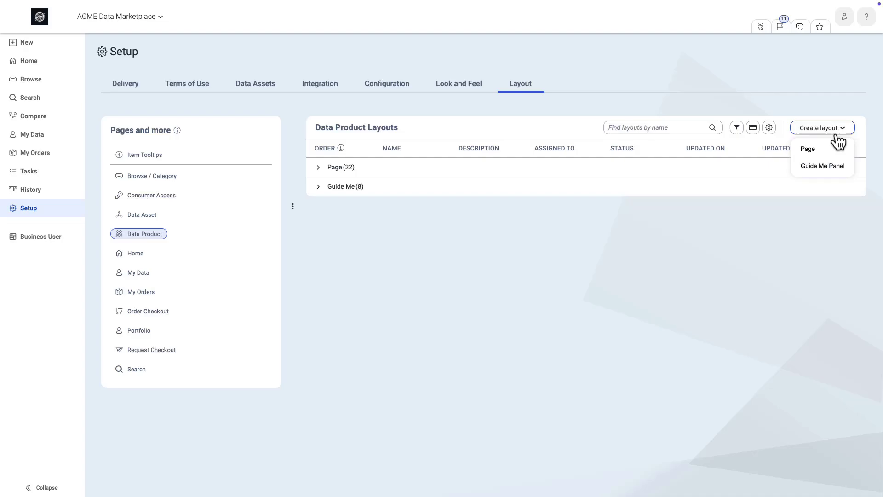
left_click(821, 166)
type("Business User")
left_click(455, 213)
type("This guide me layout is designed to be the default for lightweight users who only come to Data Marketplace occasionally. It will align with the custom layout they see and provide best practice information from ACME.")
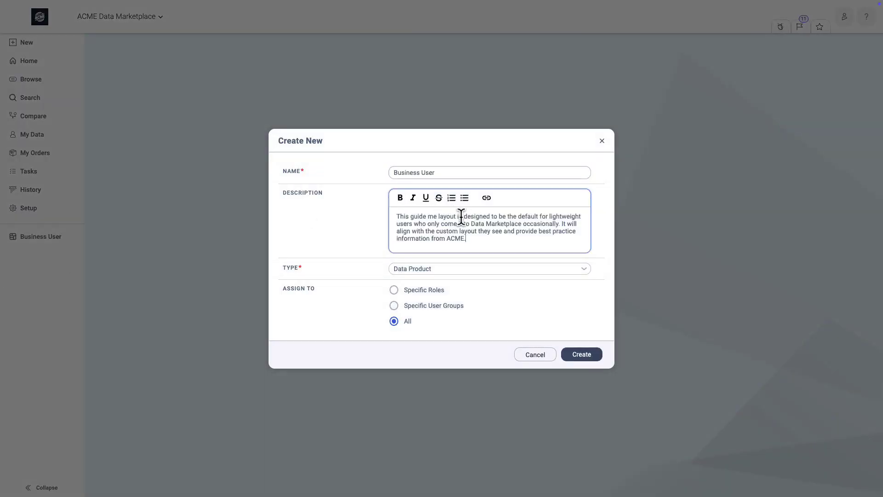
- Assign the Guide Me layout to the specific role Data Marketplace User and create it
left_click(440, 290)
left_click(481, 331)
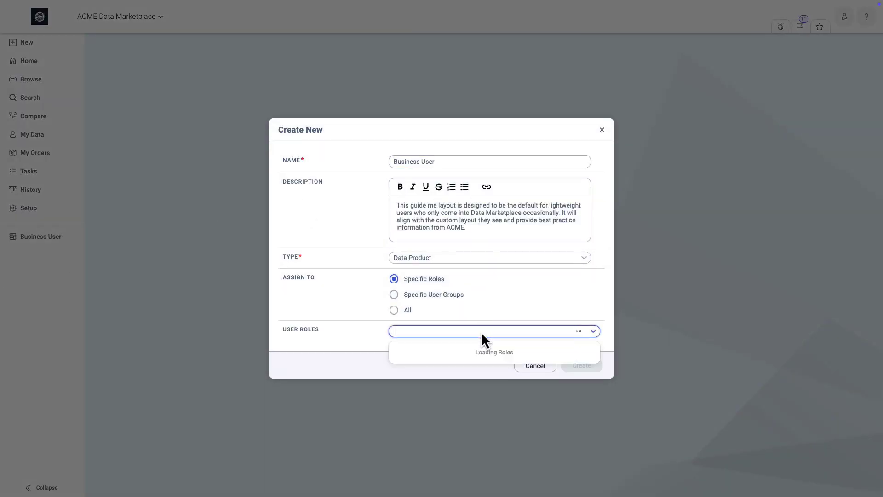
left_click(451, 462)
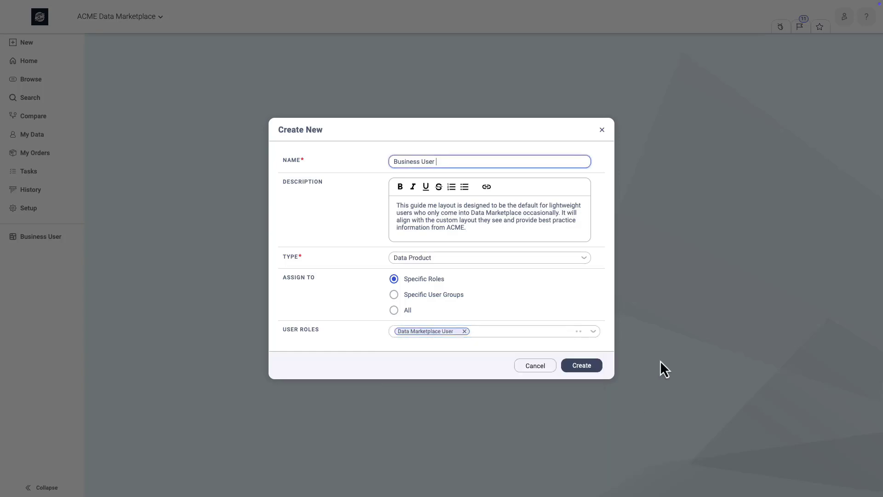
left_click(583, 368)
- Hide the Summary, Data Quality, Delivery and Terms of Use sections of the Guide Me panel
left_click(494, 138)
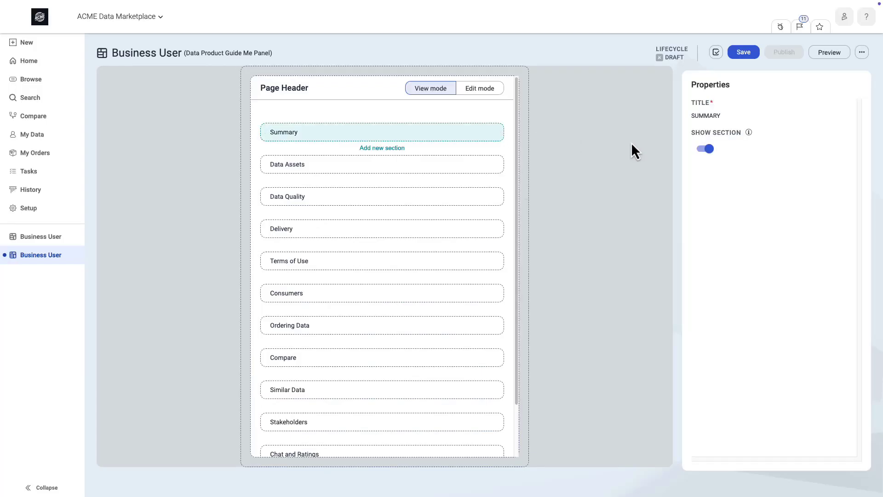
left_click(705, 149)
left_click(477, 198)
left_click(705, 149)
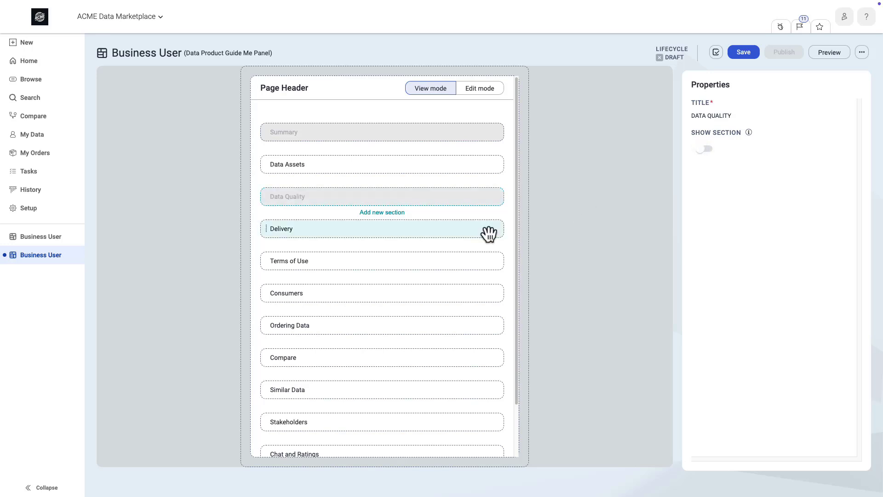
left_click(488, 230)
left_click(705, 149)
left_click(478, 265)
left_click(705, 148)
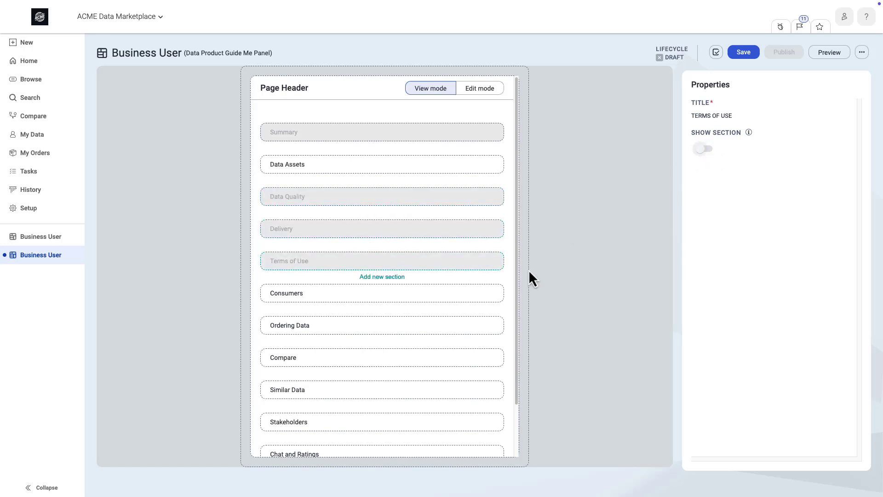
- Hide the Consumers, Compare and Similar Data sections of the Guide Me panel
left_click(463, 298)
left_click(705, 149)
left_click(465, 360)
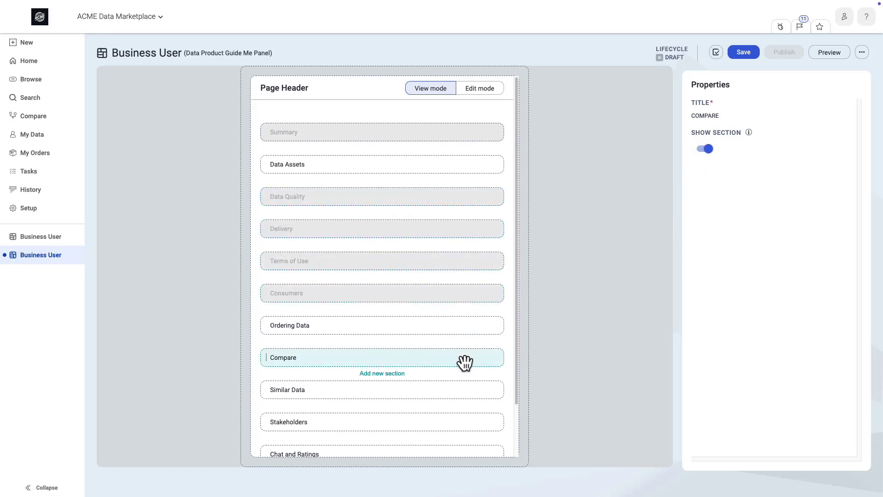
left_click(705, 149)
left_click(467, 389)
left_click(705, 149)
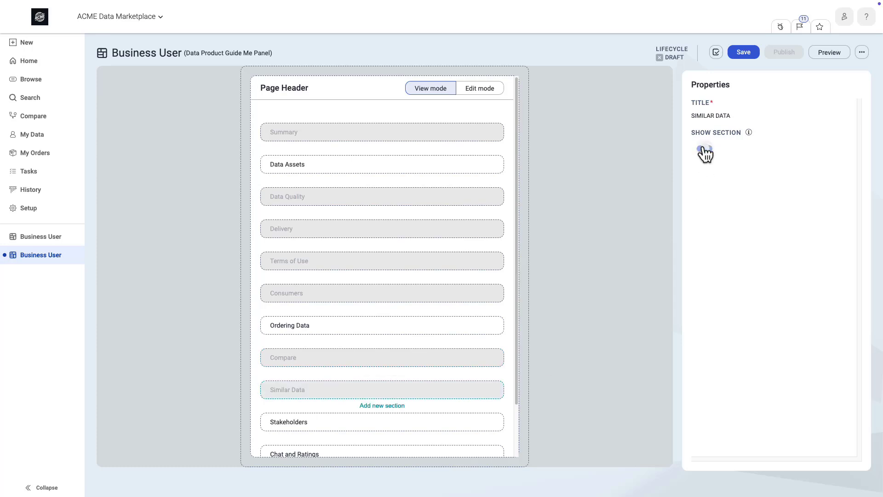
- Add a section below Data Assets titled "ACME Data Products" and paste in ACME's data product definition with its Purpose and Examples bullets as the description
left_click(377, 173)
left_click(382, 179)
triple_click(727, 118)
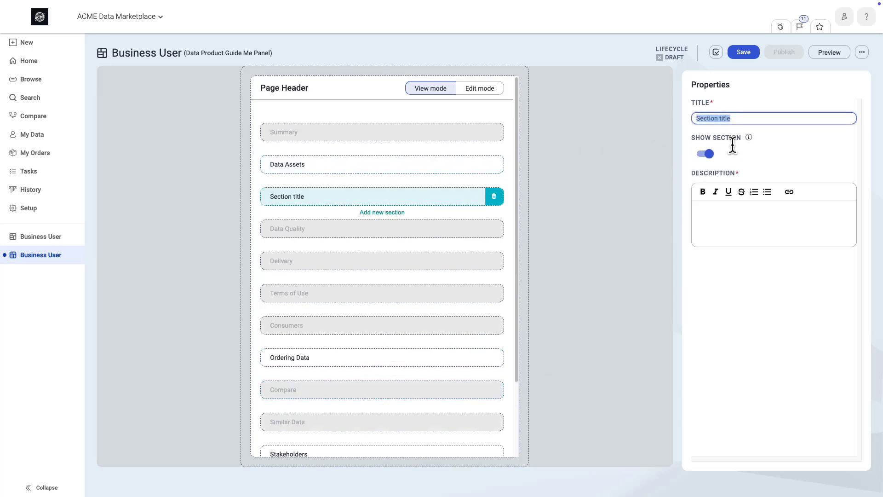
type("ACME Data Products")
left_click(742, 210)
key("ctrl+v")
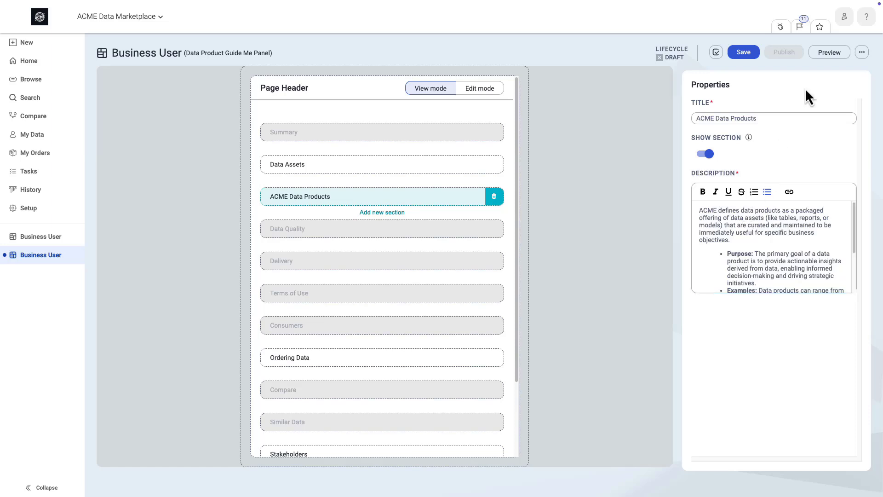
- Save and publish the Business User Guide Me panel layout
left_click(738, 53)
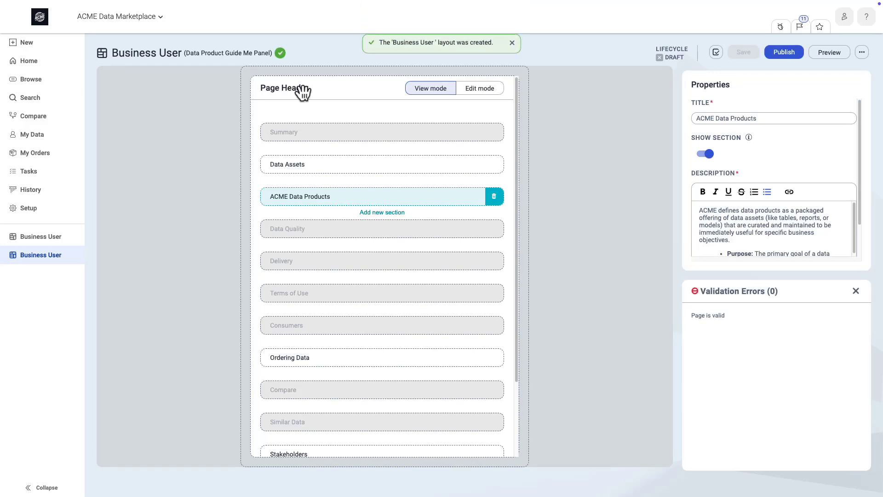
left_click(784, 50)
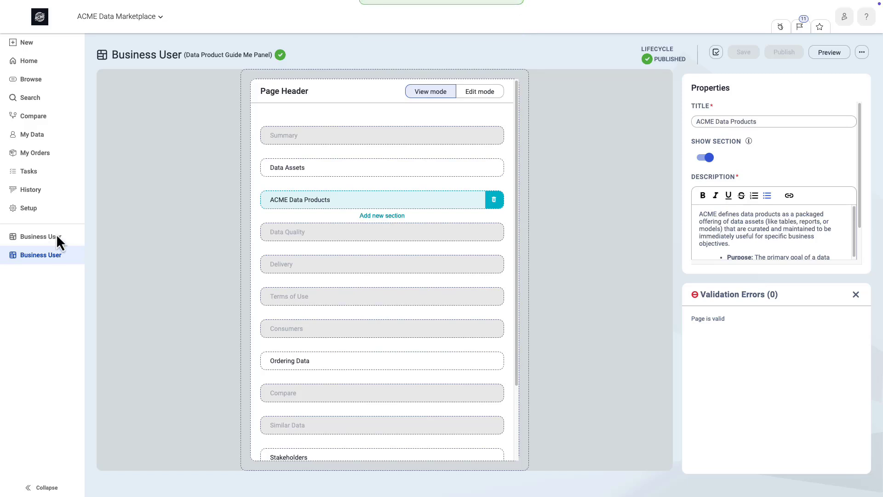
- Start an item tooltip layout named "Business User", described as the default for lightweight users who only come into Data Marketplace occasionally
left_click(27, 208)
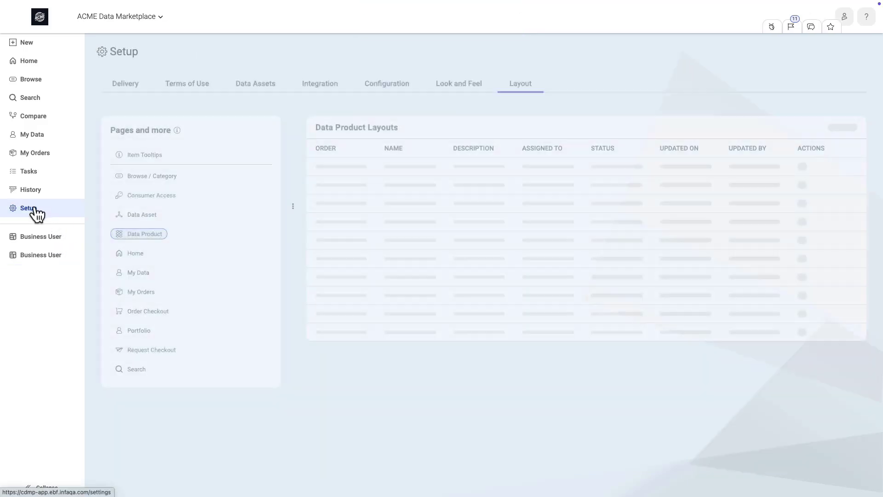
left_click(156, 154)
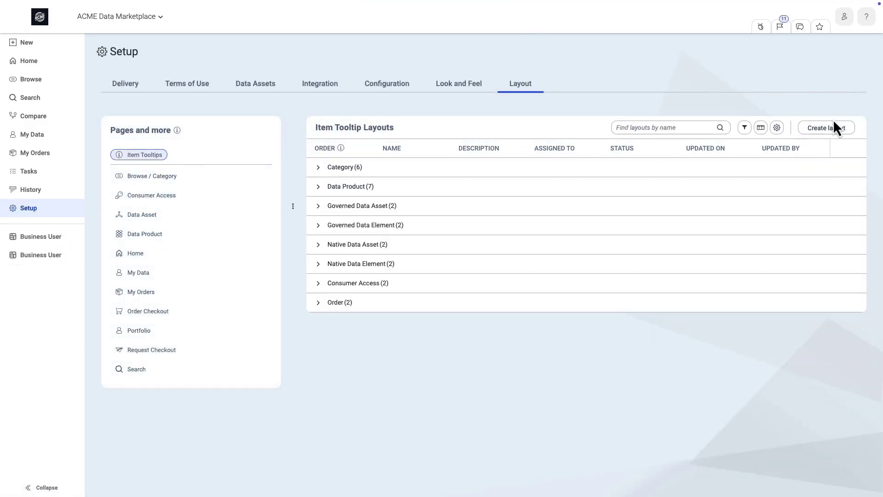
left_click(833, 129)
type("Business User")
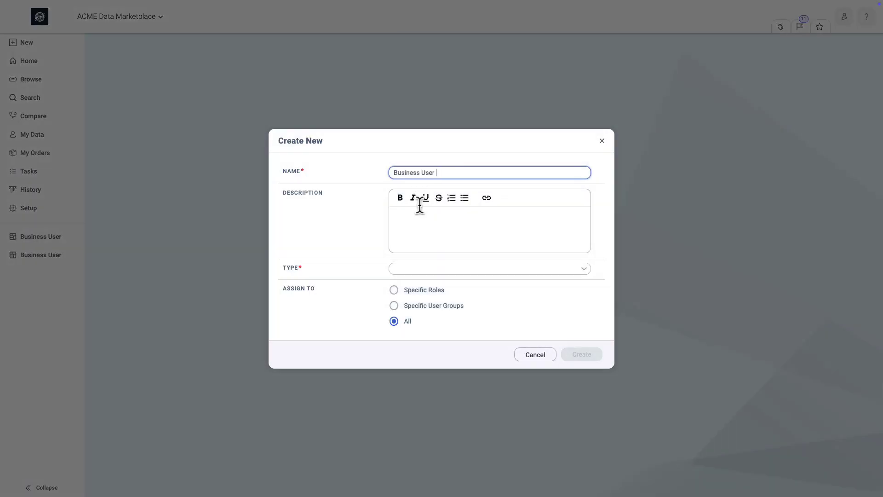
left_click(419, 211)
type("This tooltip layout is designated to be the default for lightweight users who only come into Data Marketplace occasionally.")
- Set the tooltip layout's type to Data Product, assign it to the Data Marketplace User role and create it
left_click(501, 268)
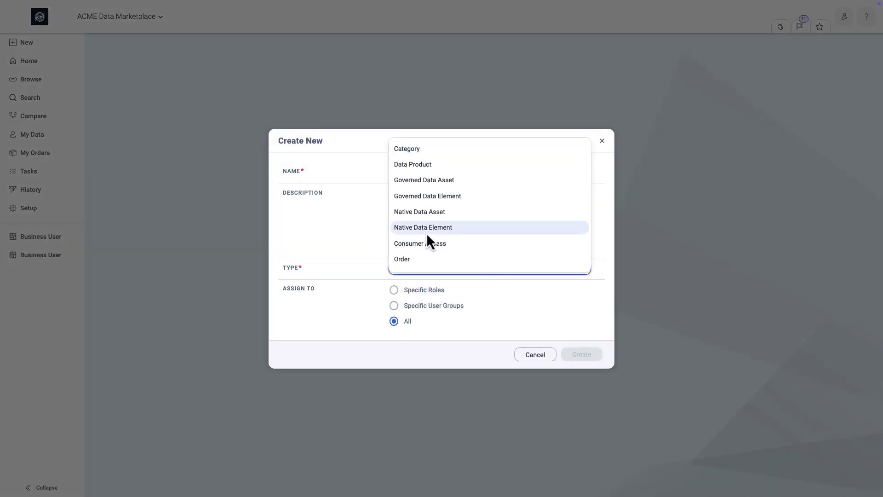
left_click(428, 163)
left_click(433, 289)
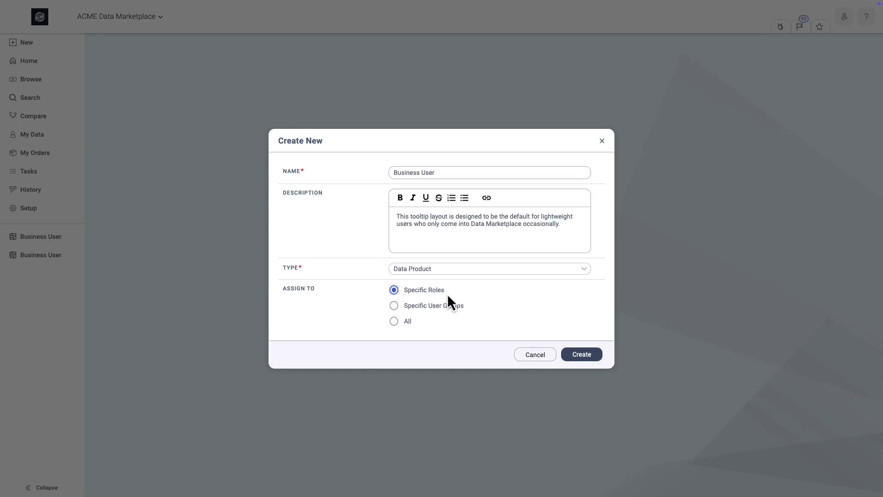
left_click(463, 333)
left_click(469, 463)
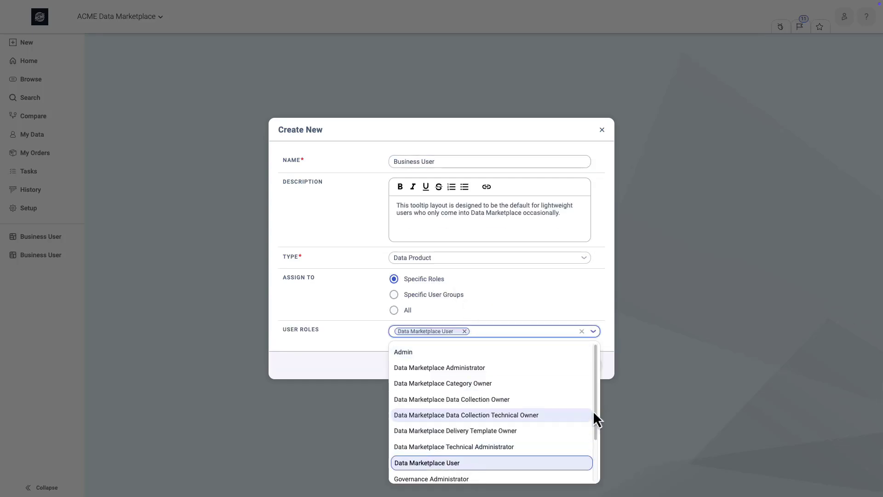
left_click(580, 364)
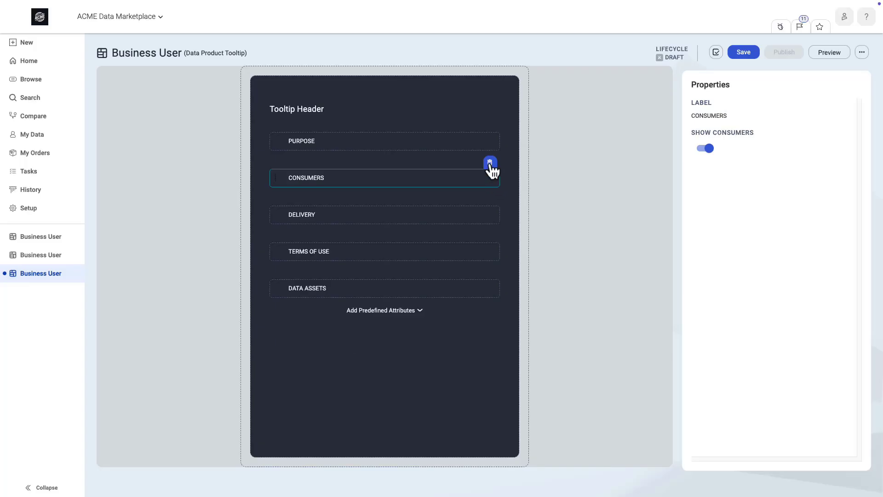
- Delete the Consumers and Delivery attributes from the Data Product tooltip
left_click(490, 162)
left_click(489, 162)
- Add the Data Product Type and Test attr predefined attributes to the tooltip and place them directly below Purpose
left_click(403, 238)
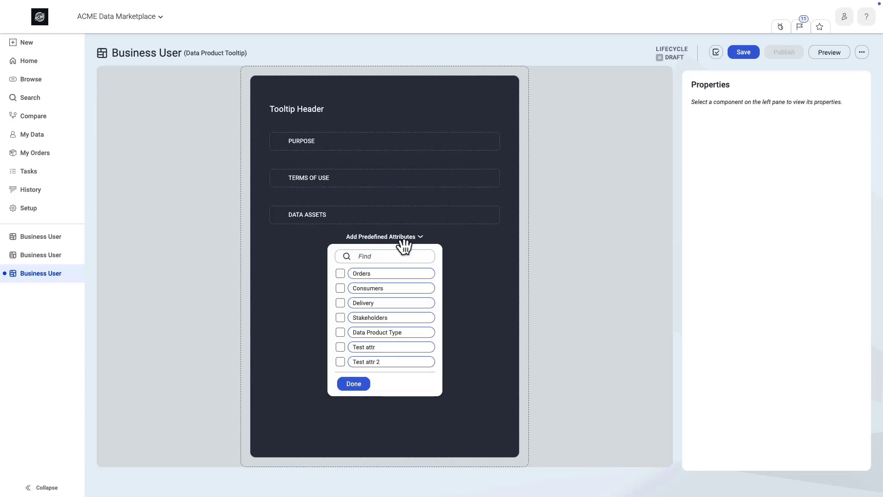
left_click(340, 332)
left_click(340, 346)
left_click(353, 384)
left_click_drag(358, 258, 351, 184)
left_click_drag(322, 304, 332, 237)
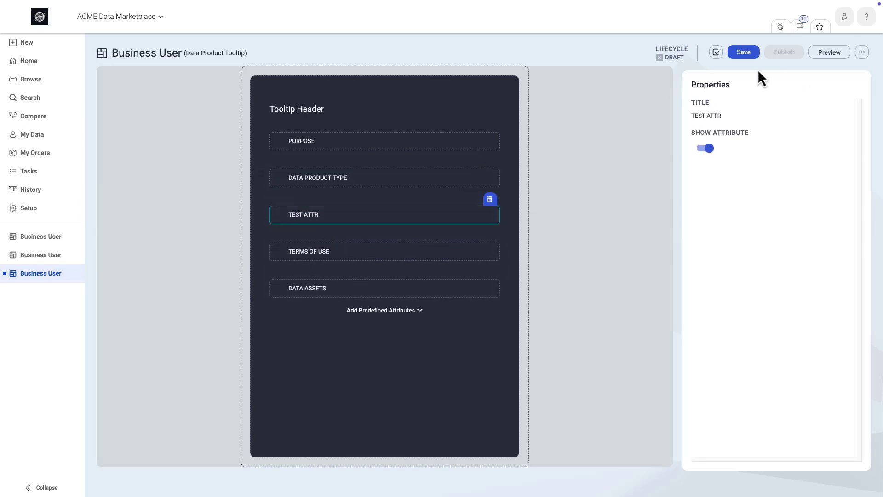
- Save and publish the Business User Data Product tooltip layout
left_click(751, 54)
left_click(787, 56)
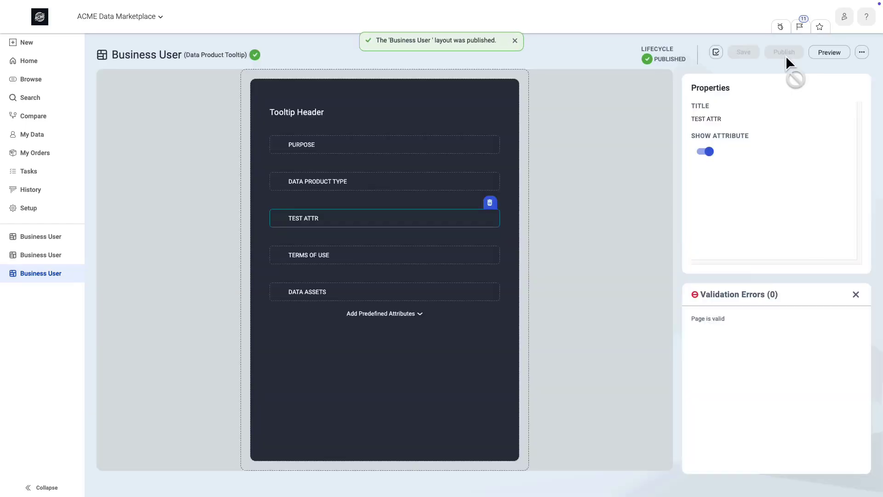
- Open the Data Product layouts in Setup and move the Business User page layout to first place in the Page order
left_click(28, 210)
left_click(149, 235)
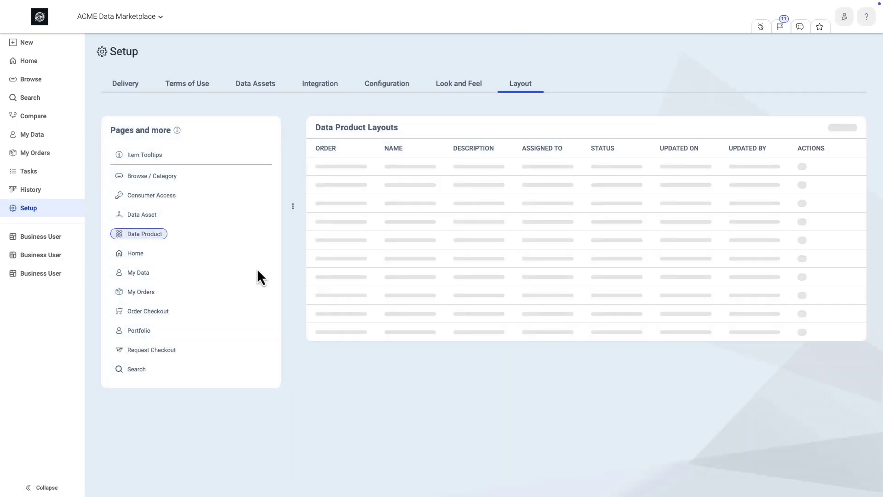
left_click(322, 168)
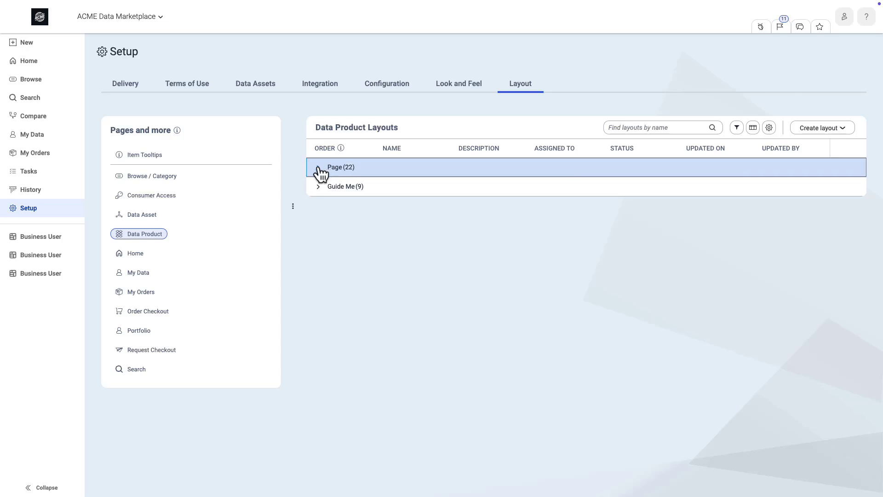
scroll(416, 298, "down", 4)
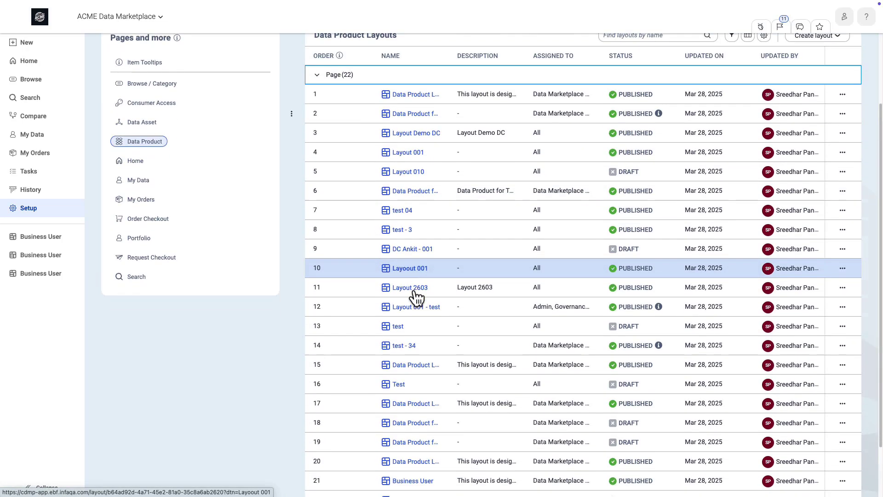
left_click_drag(432, 253, 382, 41)
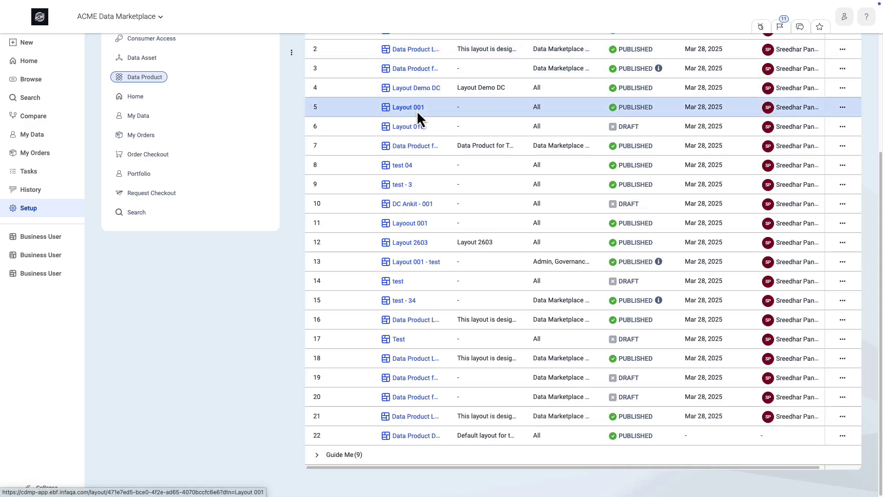
scroll(417, 111, "up", 4)
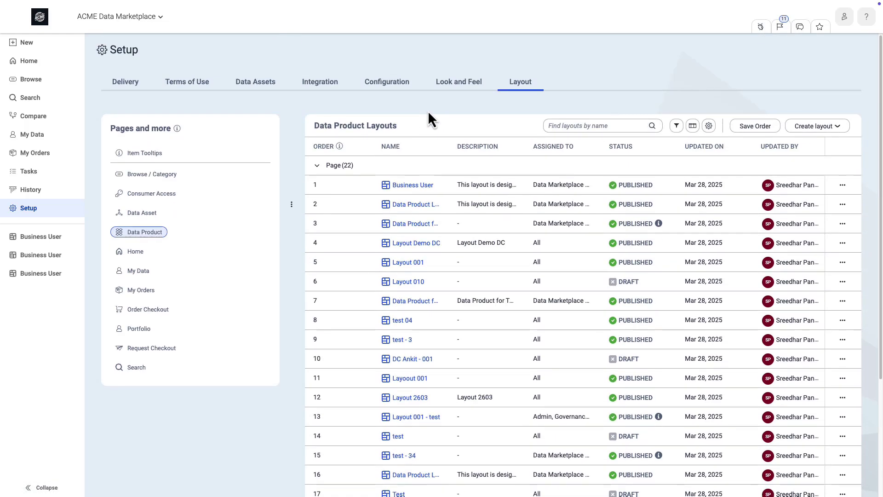
- Move the Business User layout to first place in the Guide Me group and save the layout order
left_click(317, 166)
left_click(325, 186)
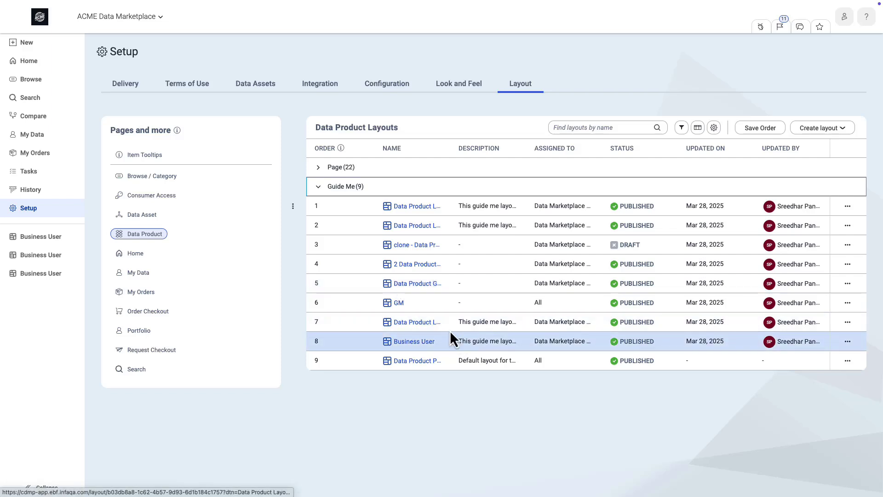
left_click_drag(450, 338, 392, 205)
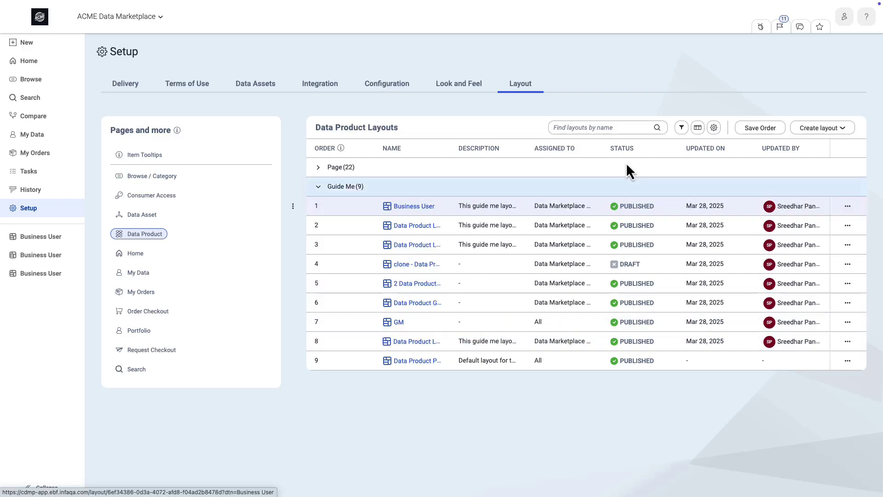
left_click(761, 130)
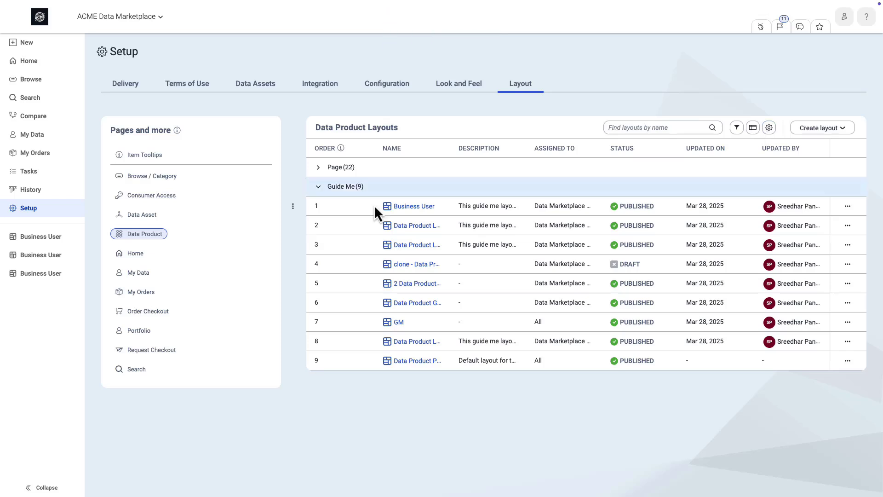
- Move the Business User layout to first place among the Data Product item tooltip layouts
left_click(154, 156)
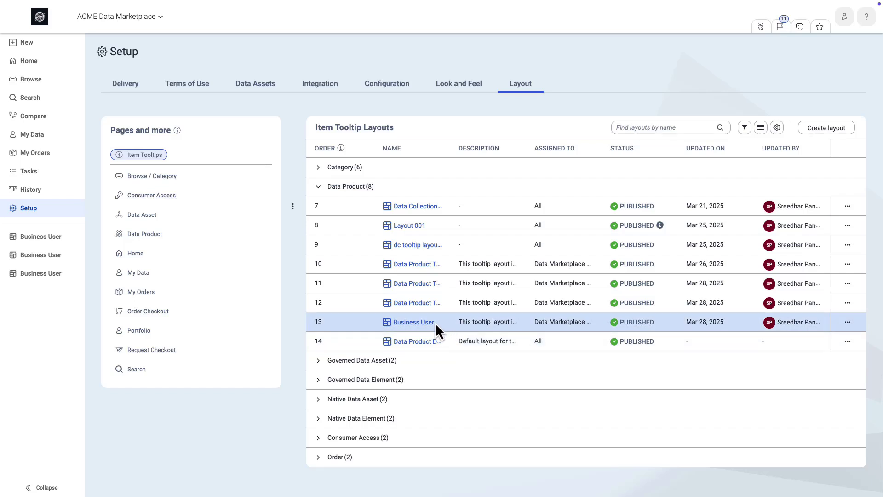
left_click_drag(387, 323, 393, 204)
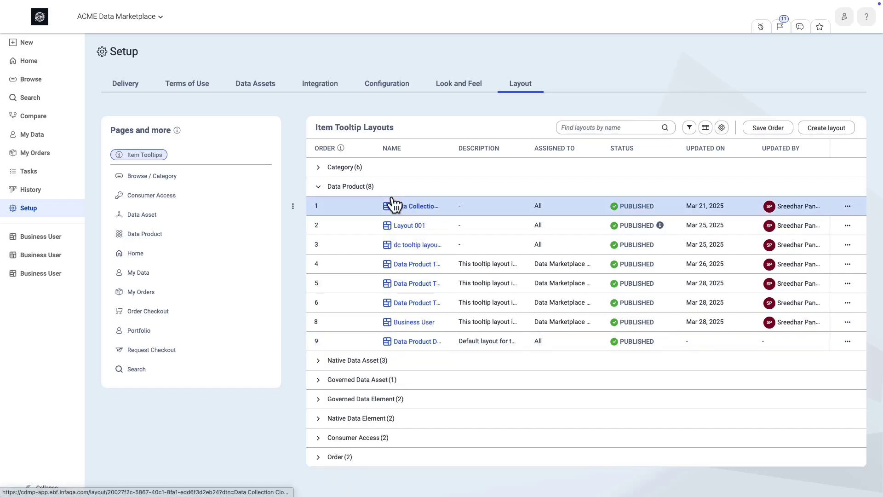
left_click_drag(385, 323, 387, 196)
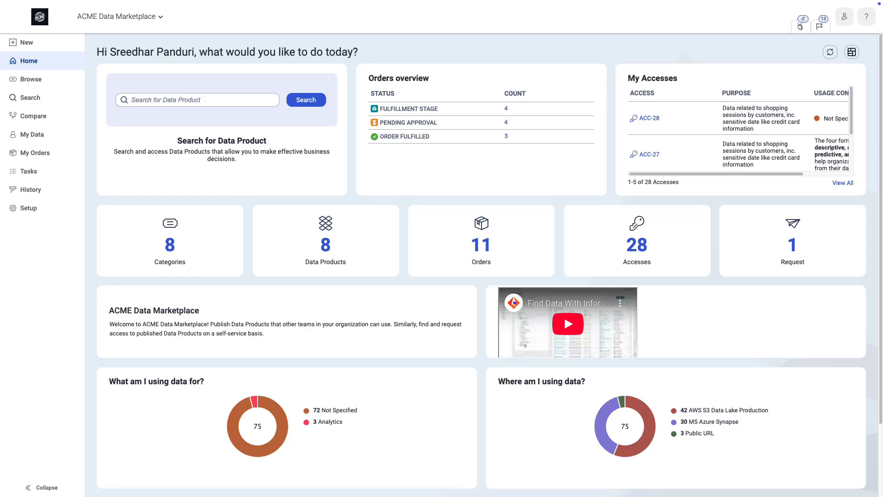
- Preview the home page in the Org default homepage layout and return it to Marketplace User Default Layout
left_click(852, 53)
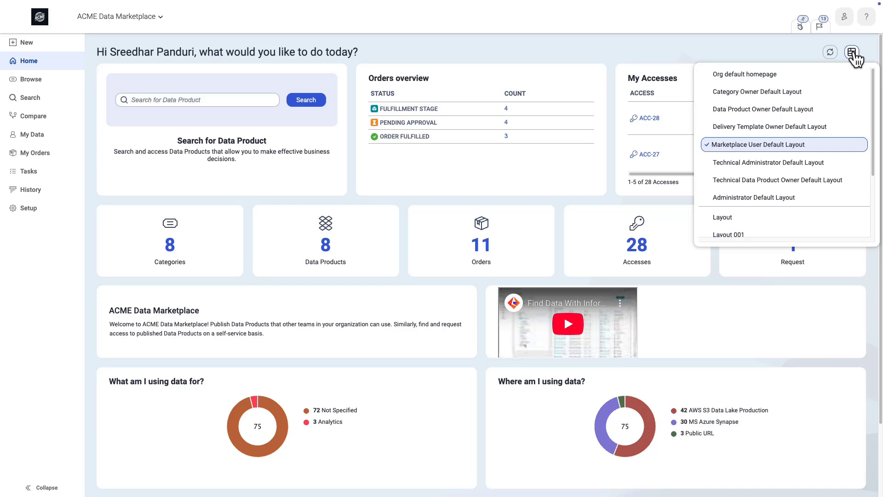
left_click(758, 75)
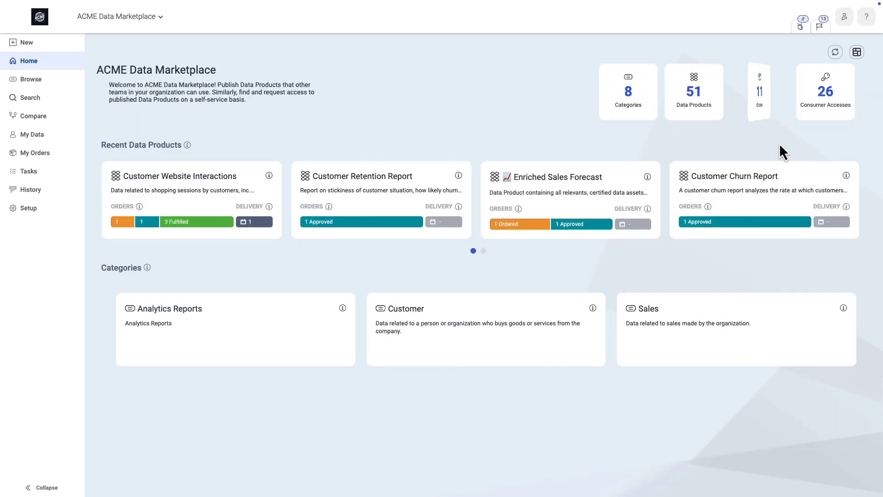
left_click(857, 52)
left_click(751, 144)
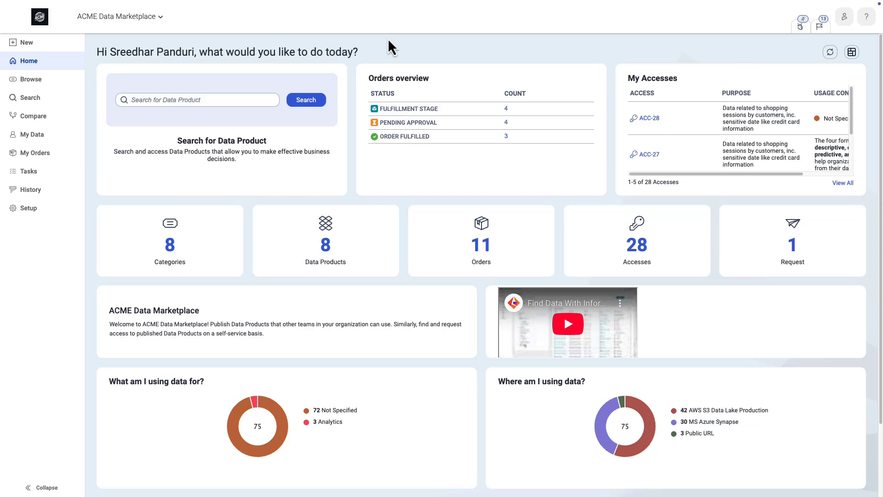
- Browse the categories, view the Customer Website Interactions tooltip under Recent Data Products, and open that data product
left_click(174, 259)
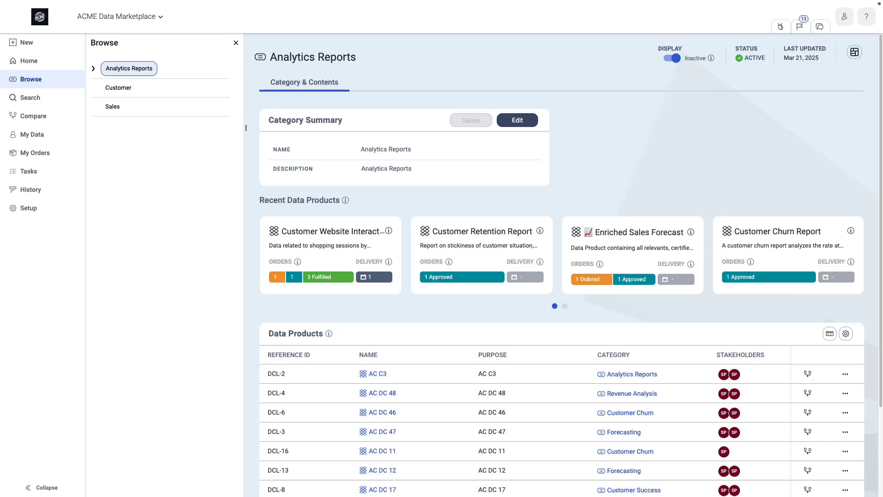
mouse_move(389, 231)
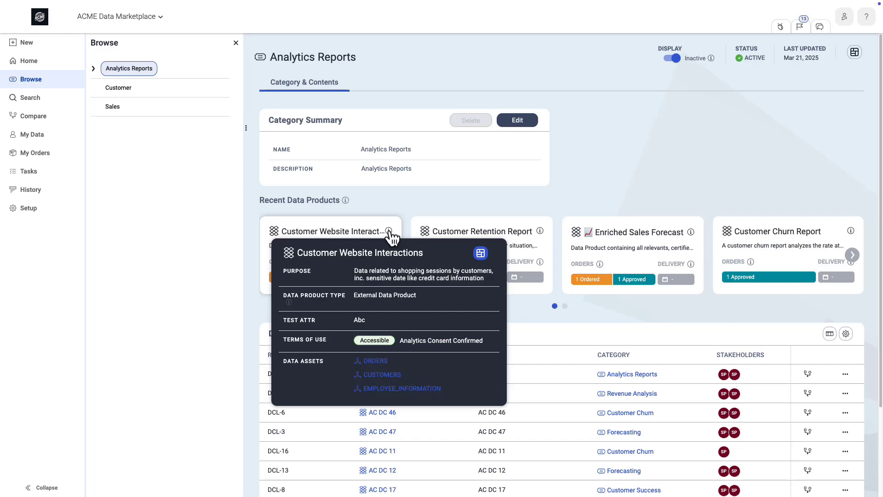
left_click(340, 232)
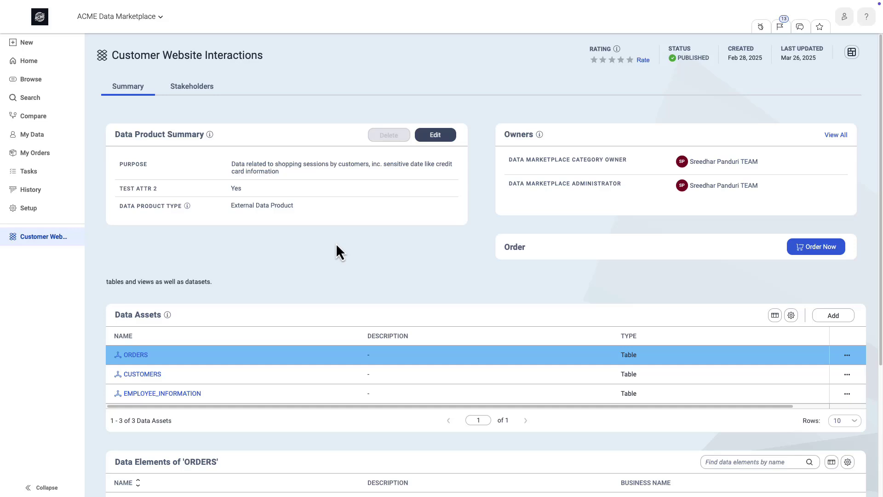
- Compare the data product page in Data Product Default Layout and switch it back to the Business User layout
left_click(853, 56)
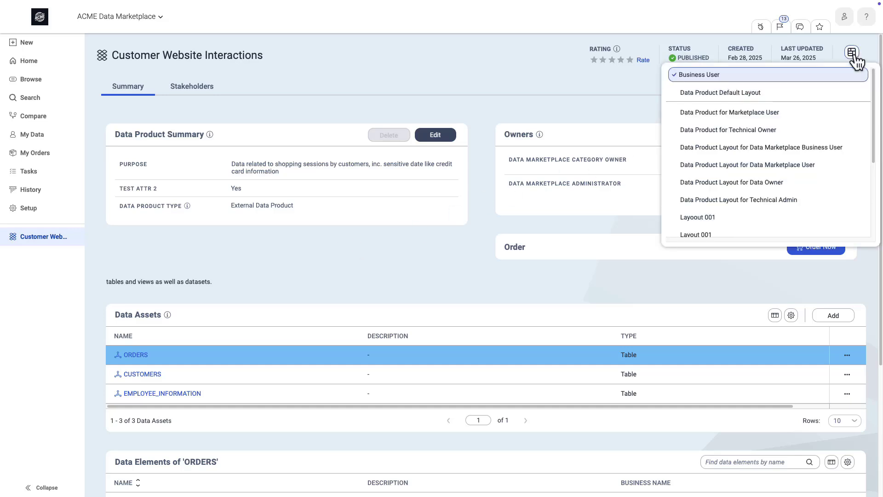
left_click(833, 98)
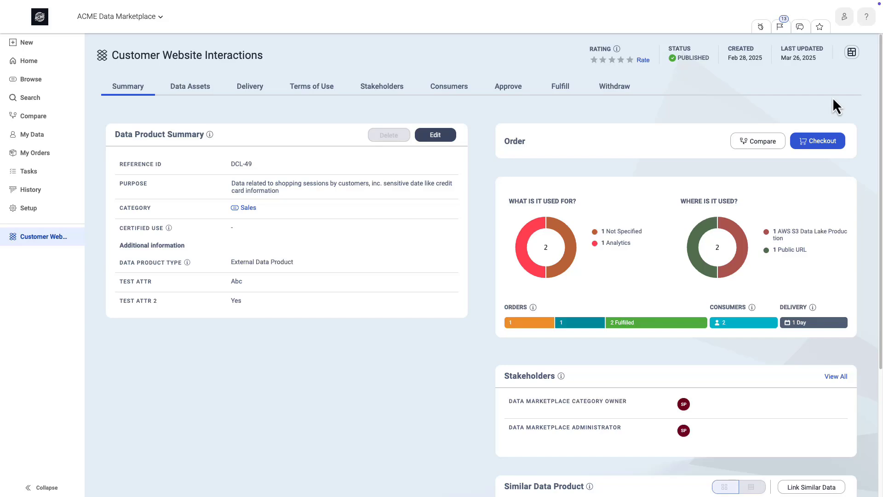
left_click(850, 54)
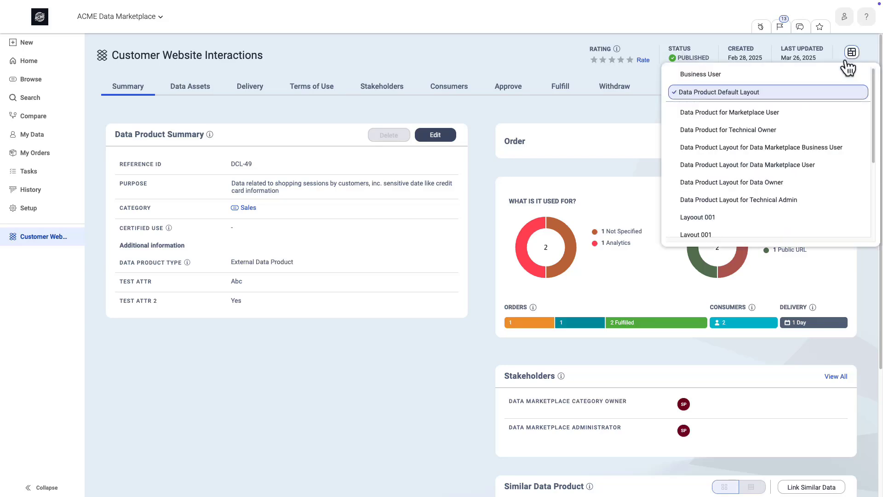
left_click(815, 74)
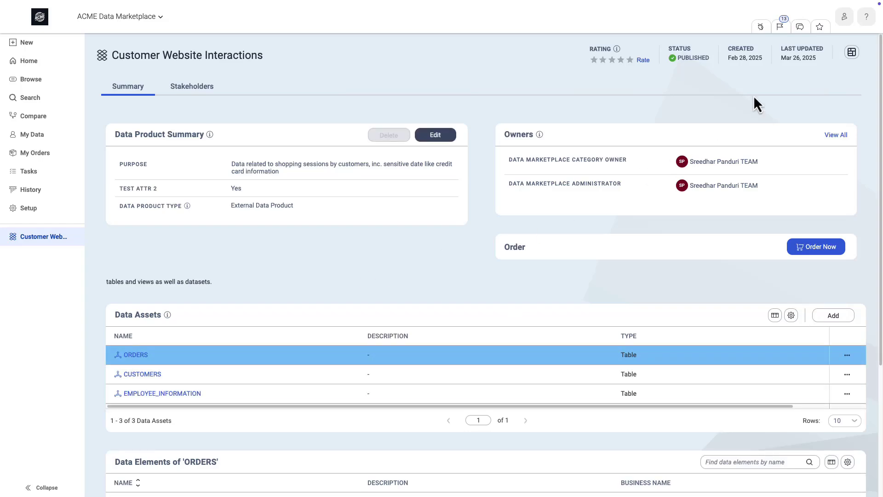
- Open and pin the Guide Me panel and expand its ACME Data Products section
left_click(762, 28)
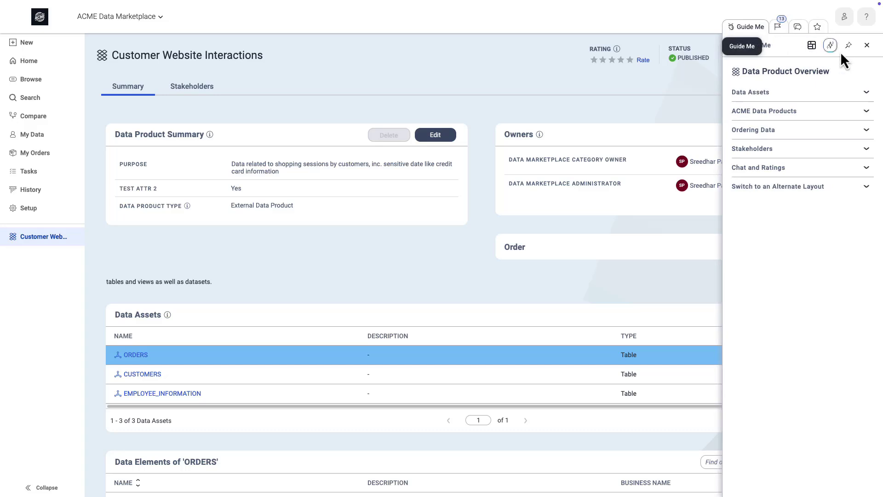
left_click(849, 46)
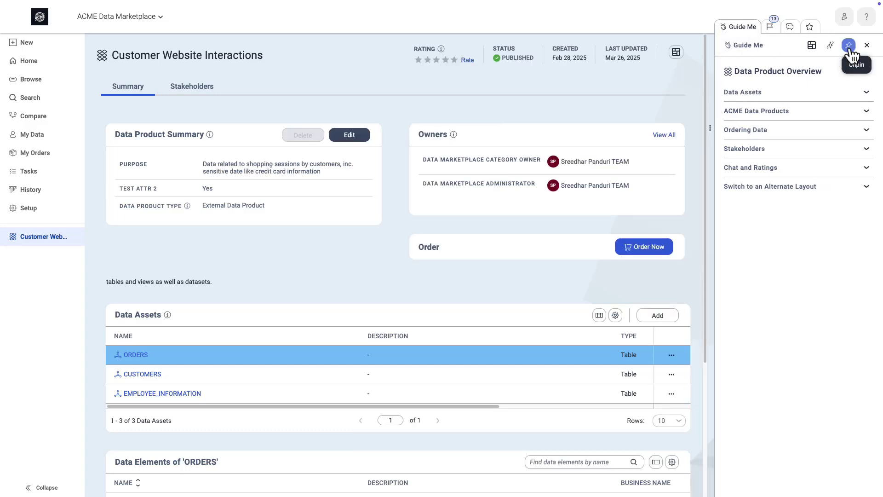
left_click(867, 112)
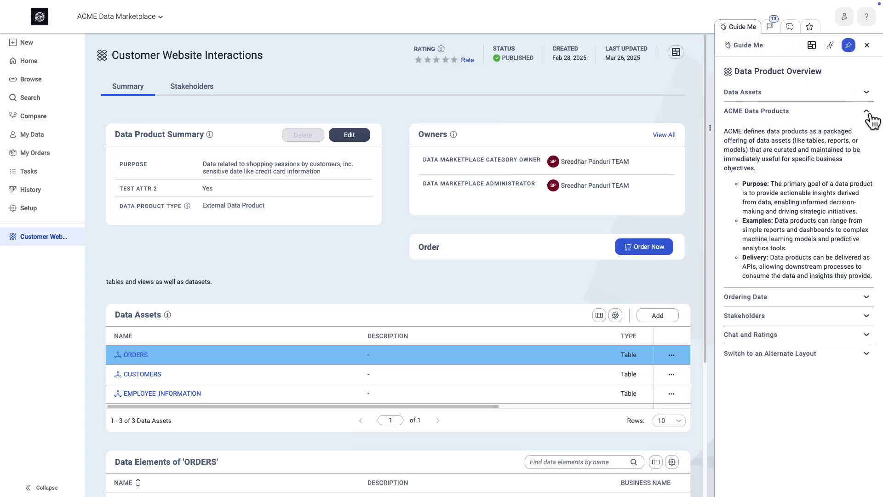
- Order the data product, reusing the last details (Analytics, "Required in relation to project sierra"), and submit the order
left_click(649, 252)
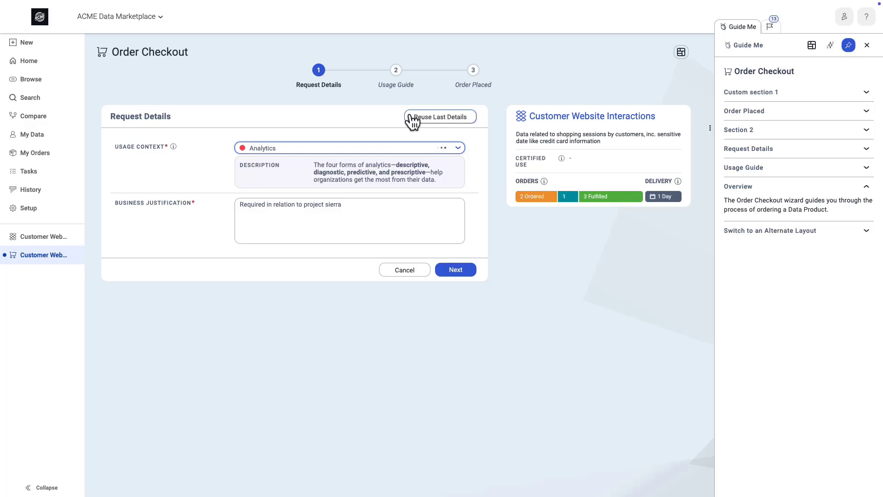
left_click(467, 264)
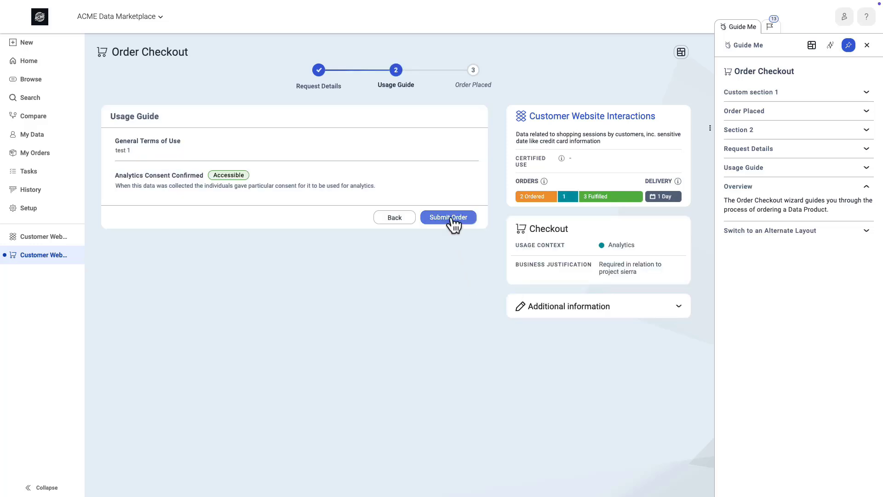
left_click(450, 218)
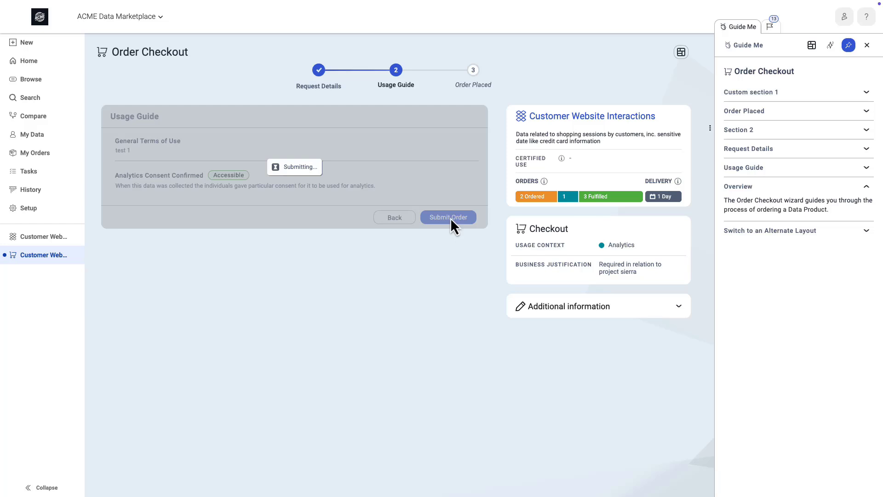